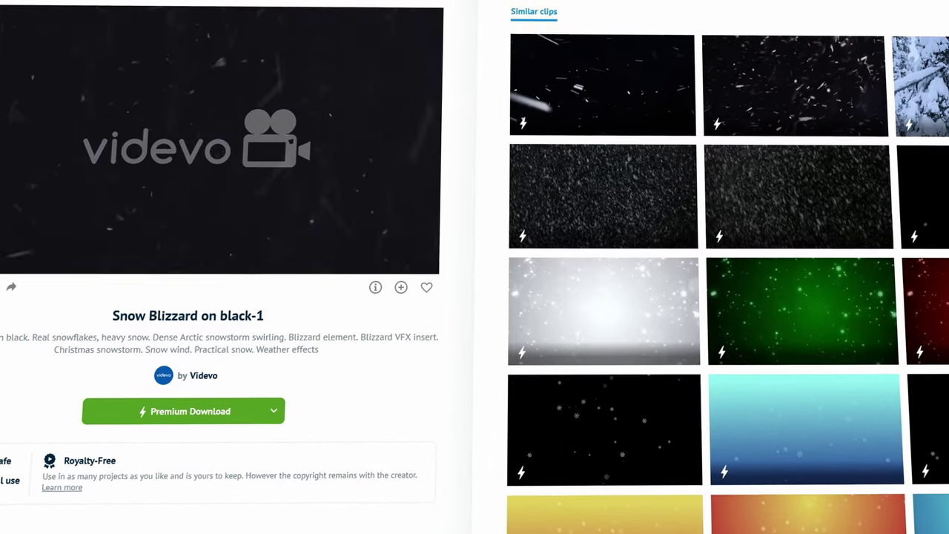
Step: Duplicate the Skyshot layer twice and select the top copy, Skyshot 3
mouse_move(604, 309)
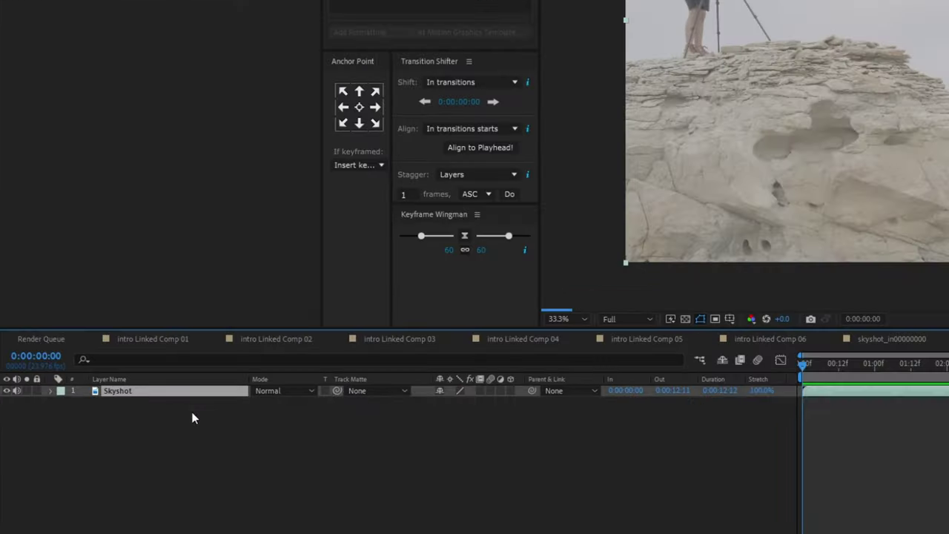
key("ctrl+d")
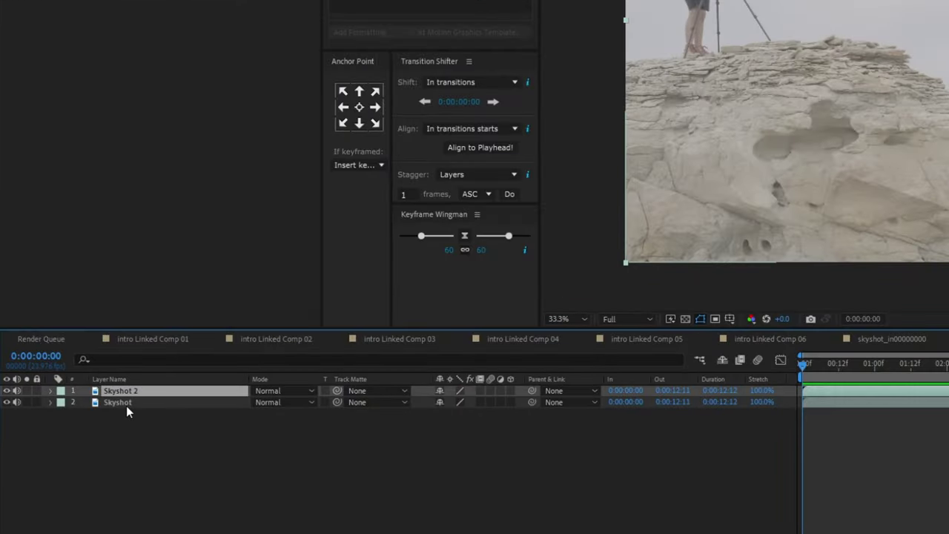
key("ctrl+d")
left_click(125, 435)
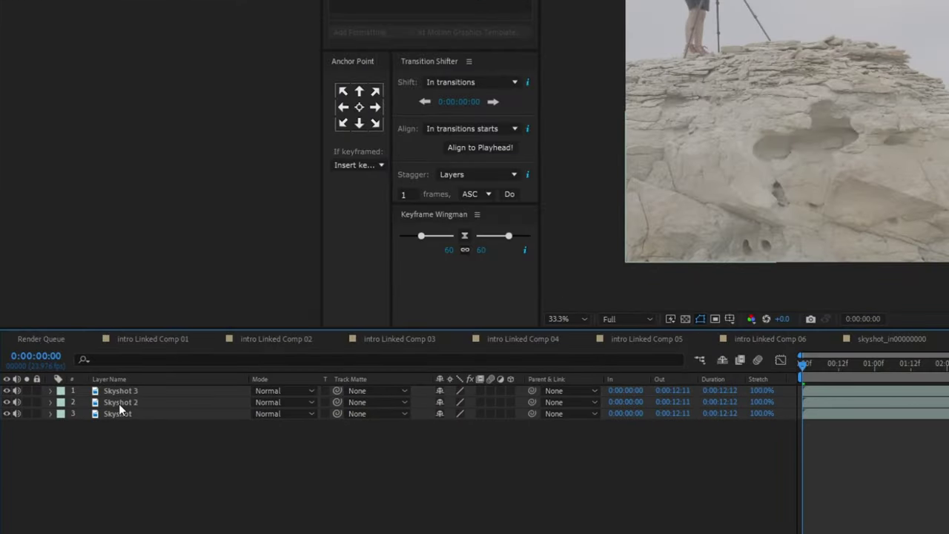
left_click(119, 403)
left_click(123, 391)
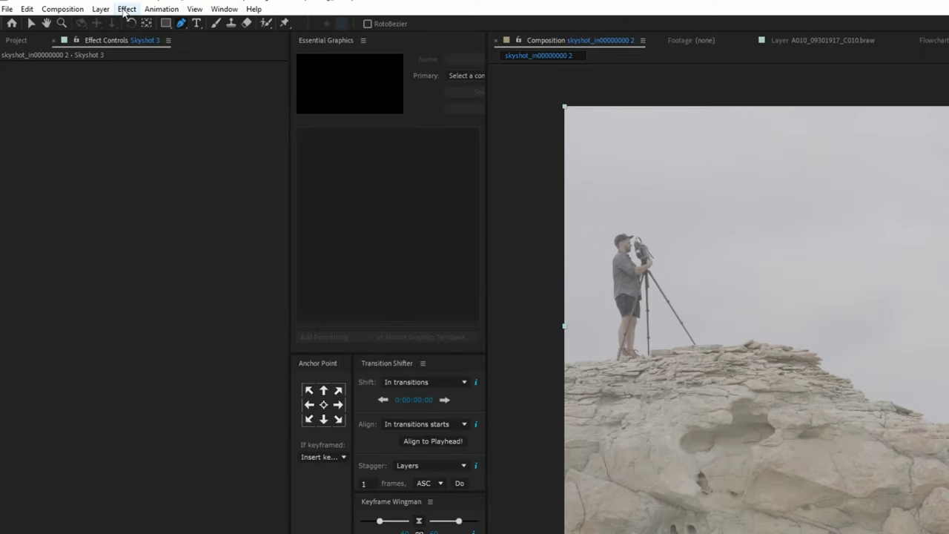
Step: Add Levels and Tint to Skyshot 3, raising input black and lowering input white
left_click(127, 8)
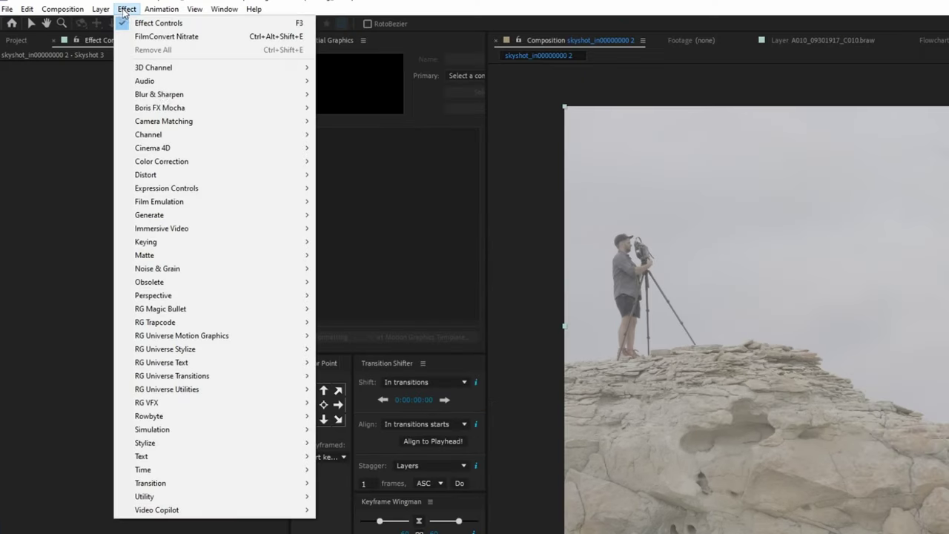
mouse_move(181, 160)
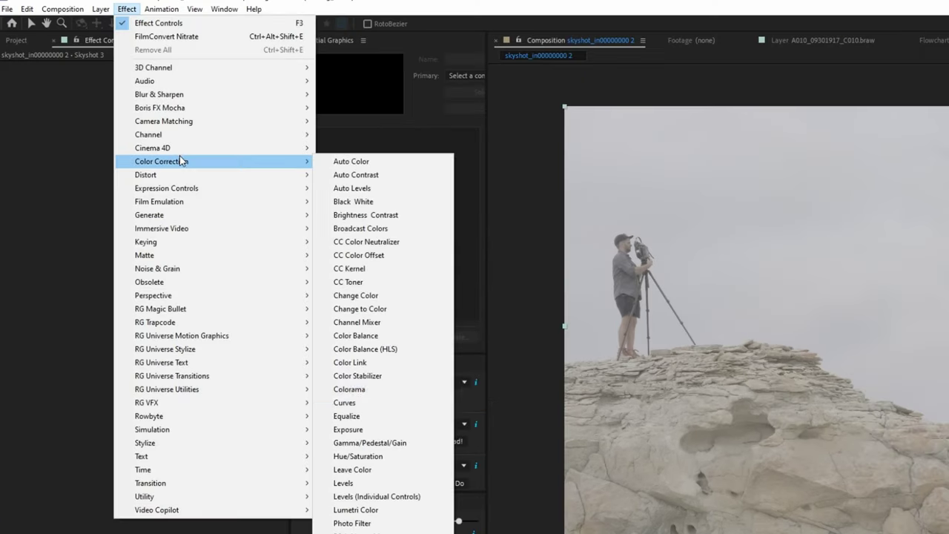
left_click(352, 483)
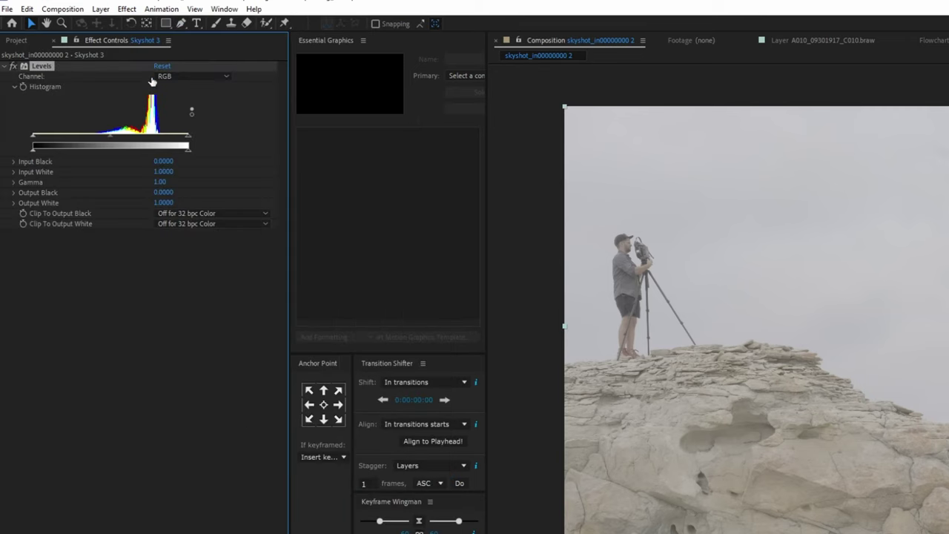
left_click(126, 8)
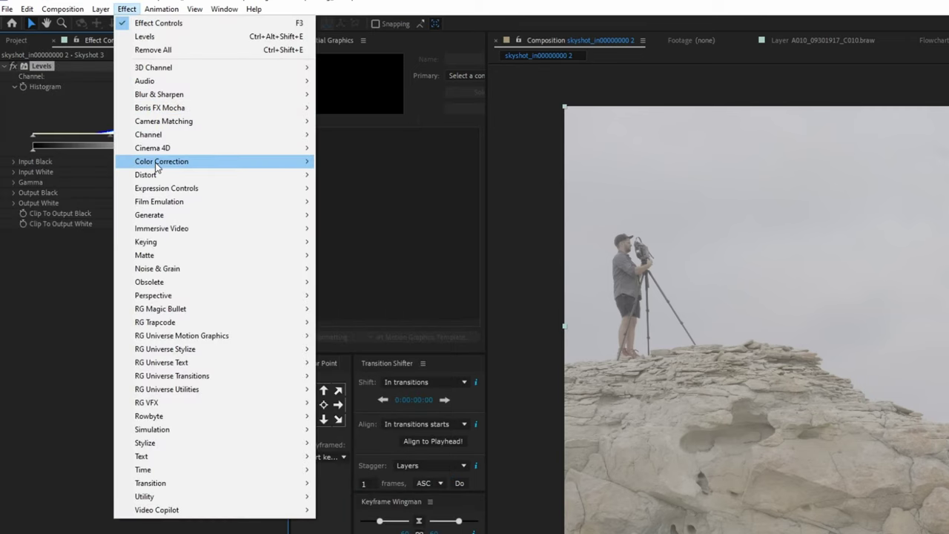
mouse_move(157, 162)
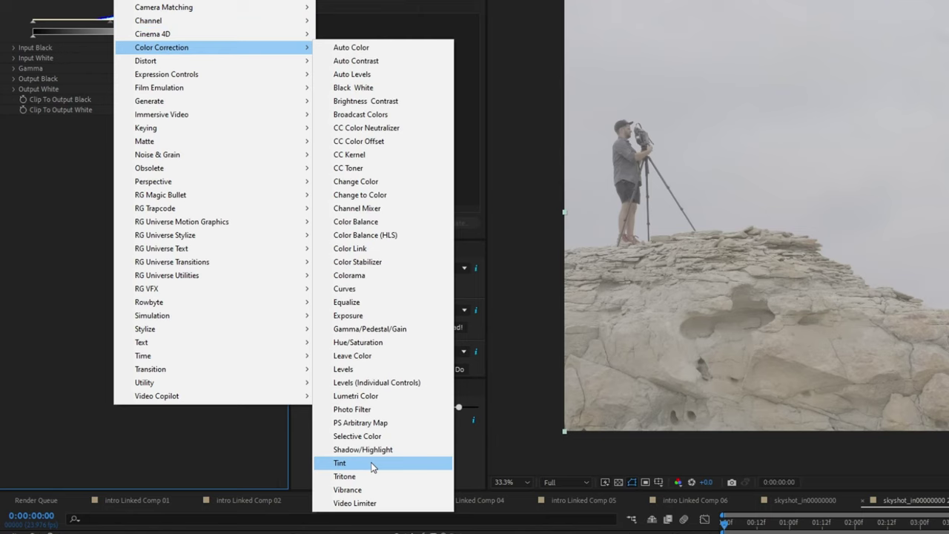
left_click(348, 533)
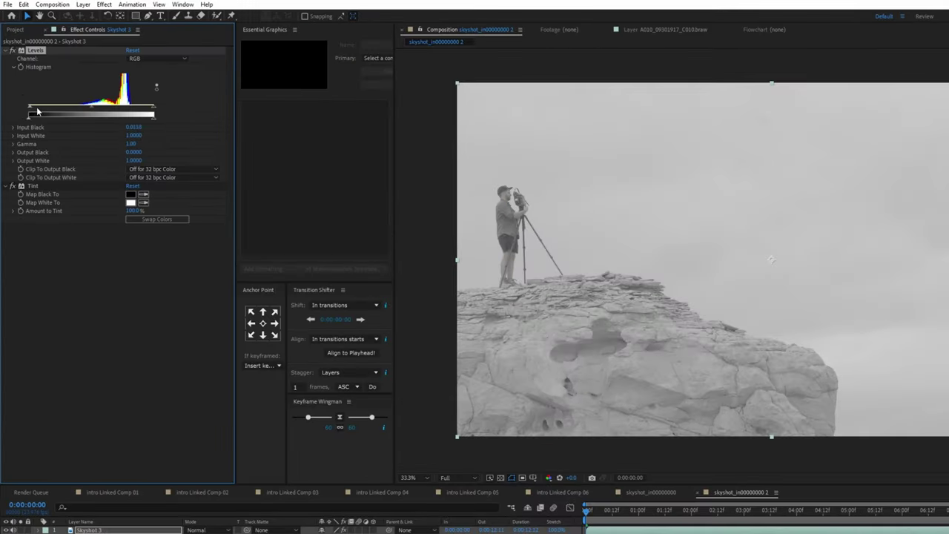
left_click_drag(38, 111, 117, 117)
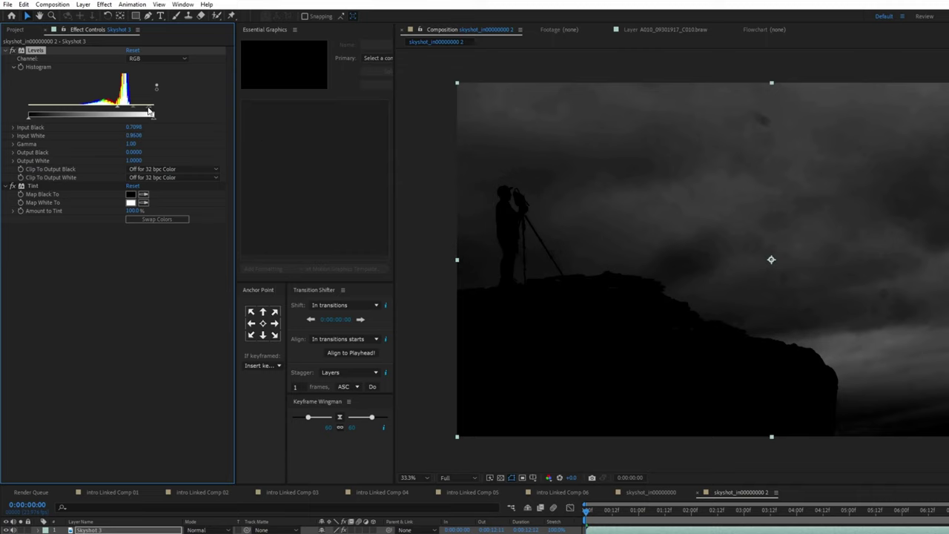
left_click_drag(149, 111, 120, 111)
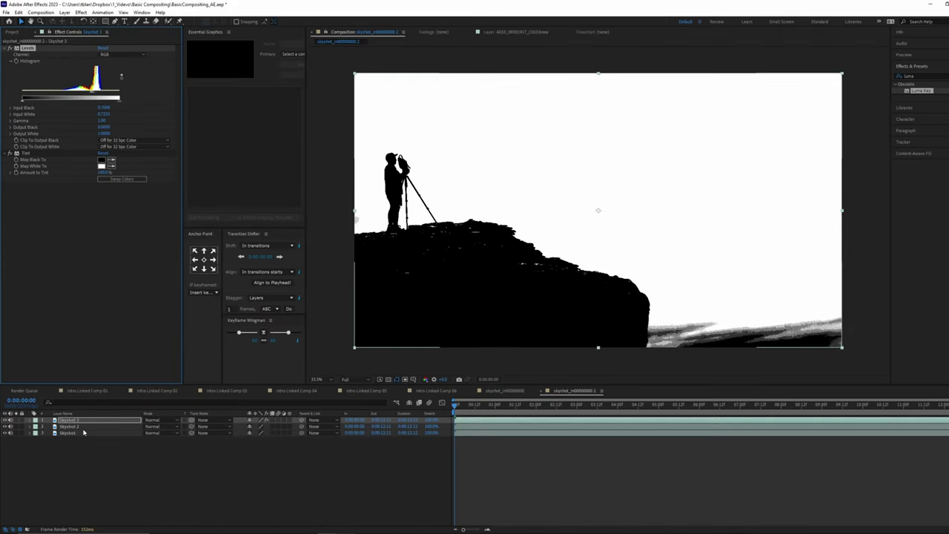
Step: Hide Skyshot 3 and make it Skyshot 2's inverted Luma Matte, with the original Skyshot visible
left_click(52, 408)
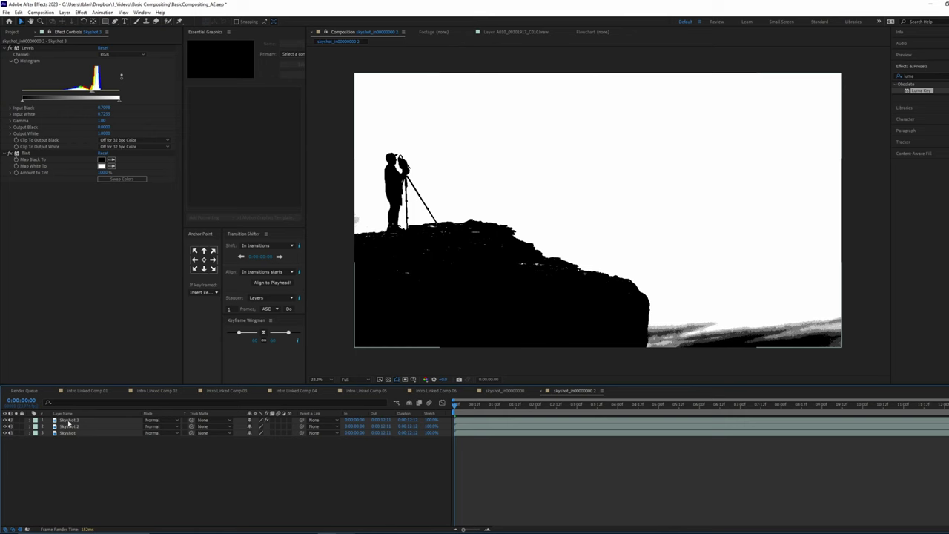
left_click(69, 421)
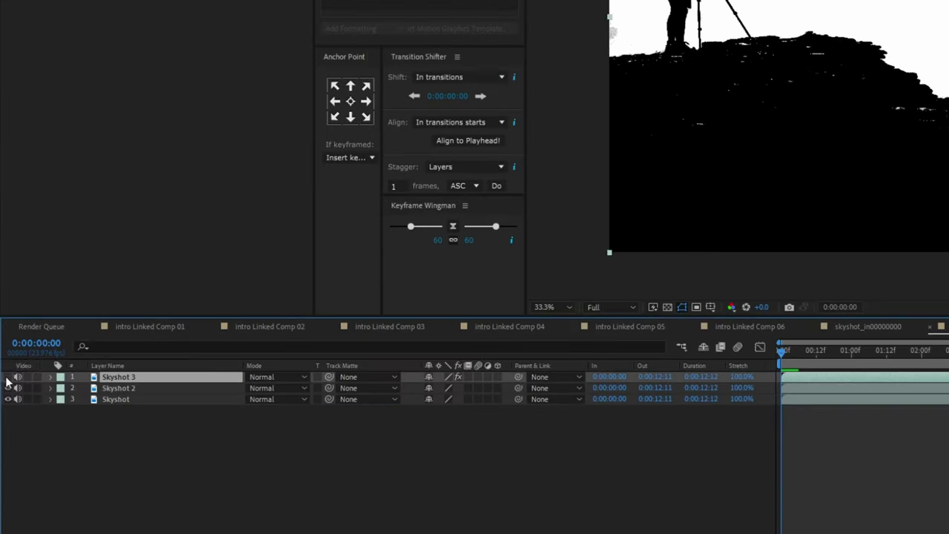
left_click(7, 378)
left_click(119, 387)
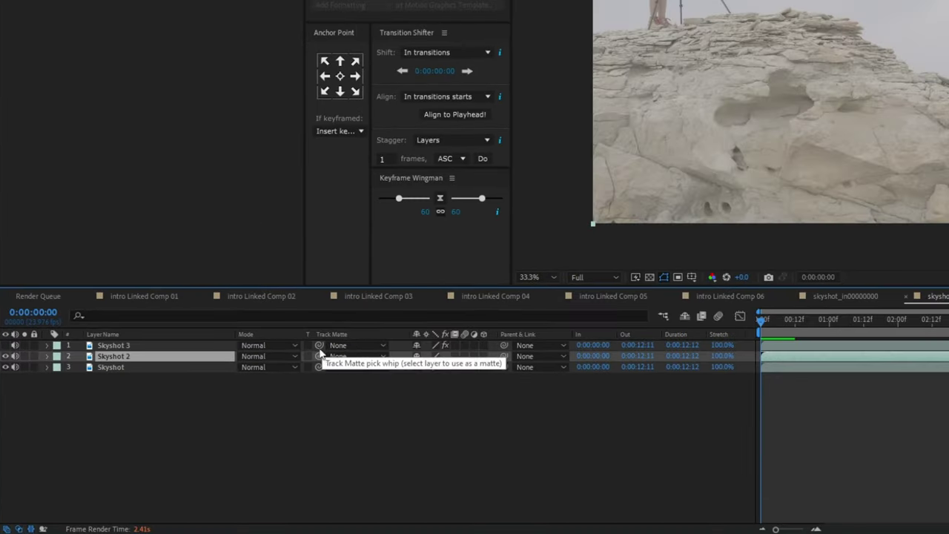
left_click_drag(319, 356, 120, 346)
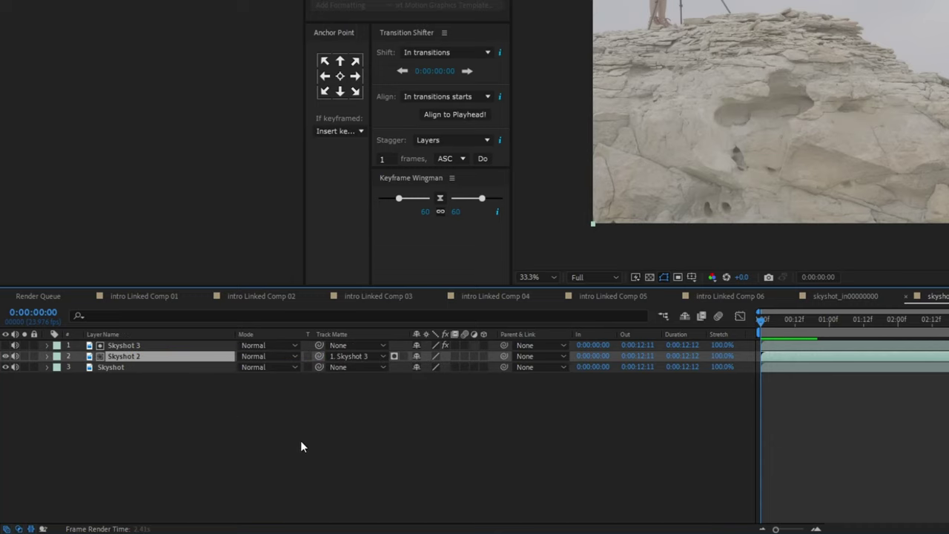
left_click(394, 356)
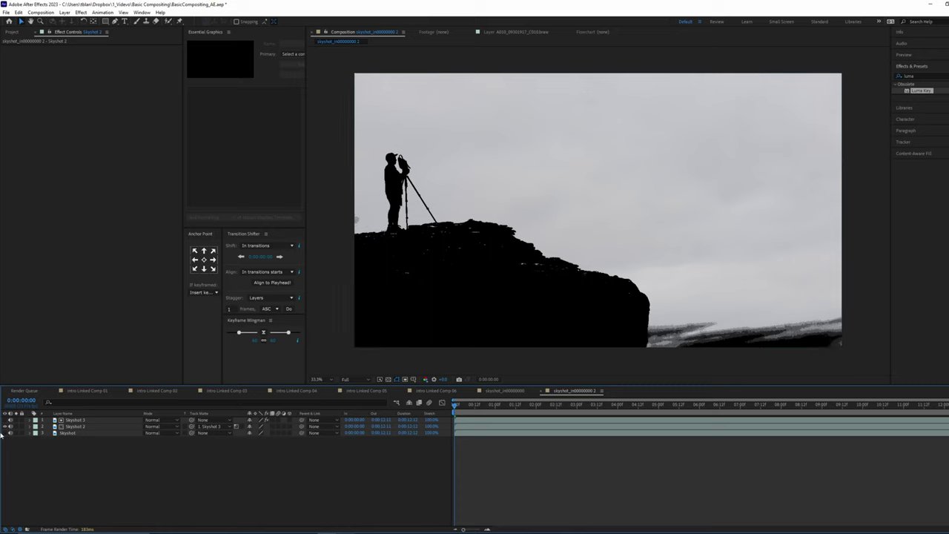
left_click(6, 433)
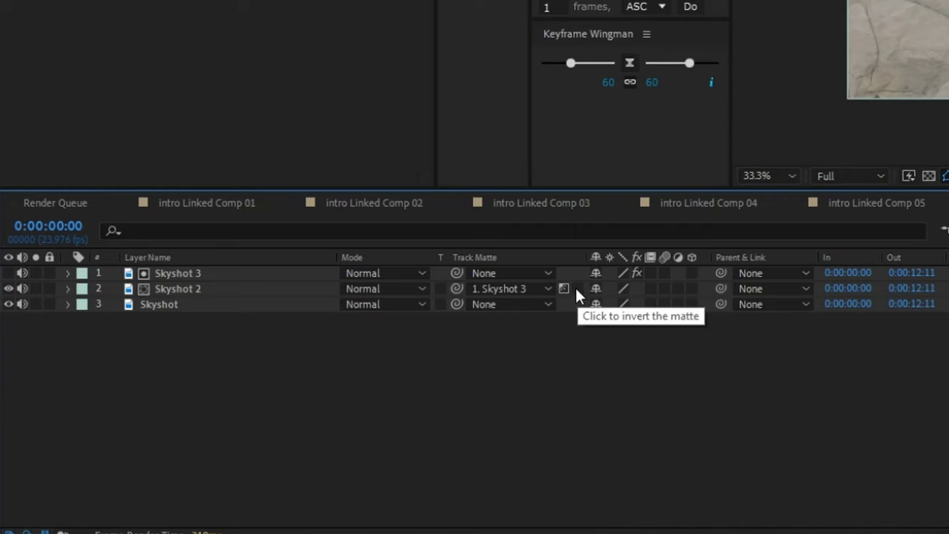
left_click(576, 288)
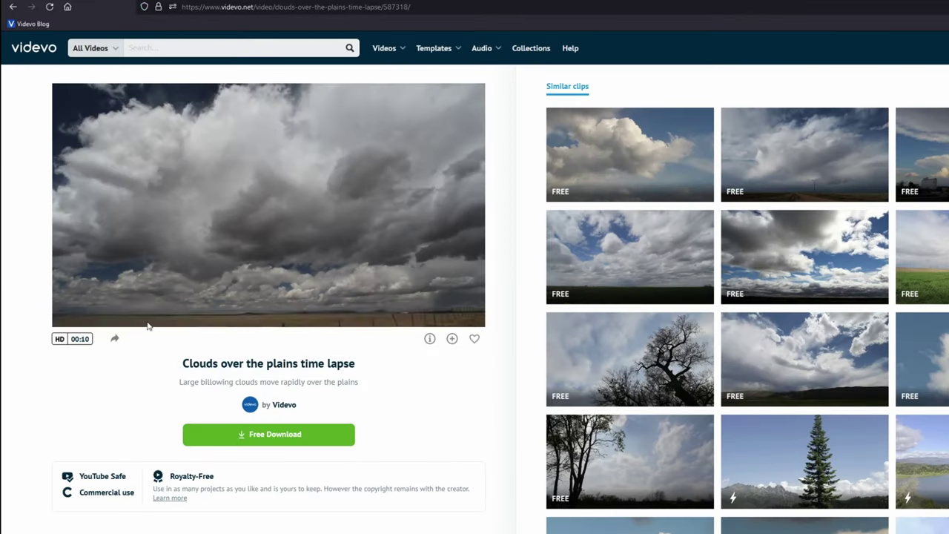
mouse_move(148, 318)
left_mouse_down()
mouse_move(106, 317)
mouse_move(138, 317)
left_mouse_up()
left_click_drag(231, 320, 181, 320)
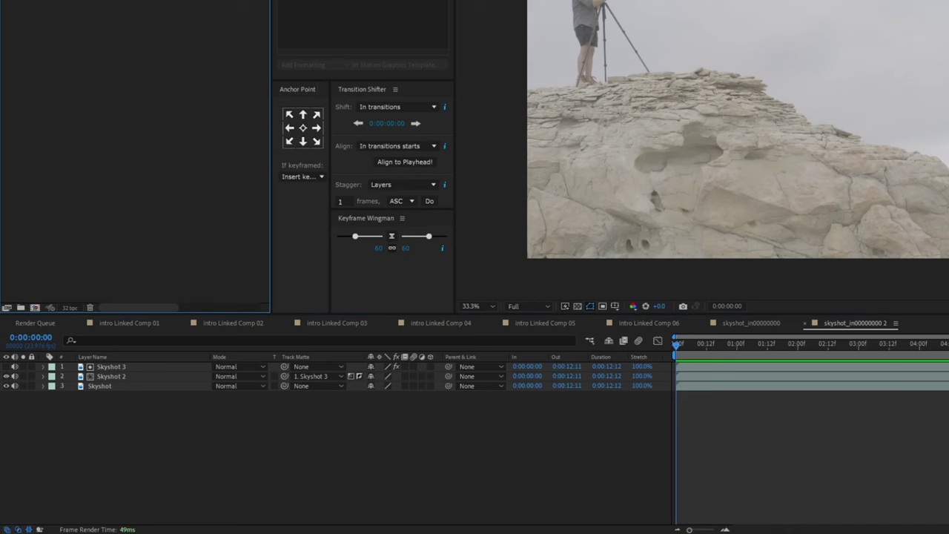
Step: Place the cloud time-lapse clip beneath Skyshot 2 in the layer stack
left_click_drag(121, 375, 105, 380)
left_click(186, 459)
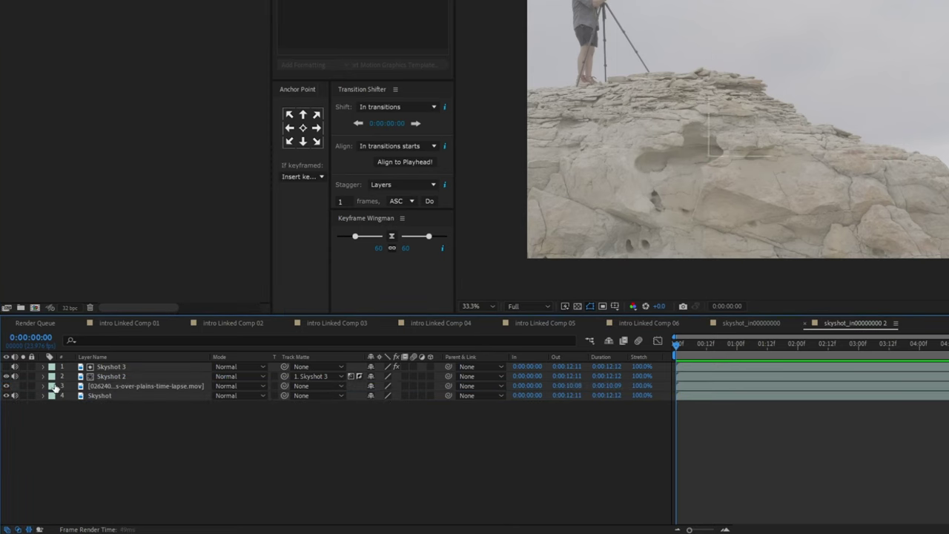
left_click(95, 397)
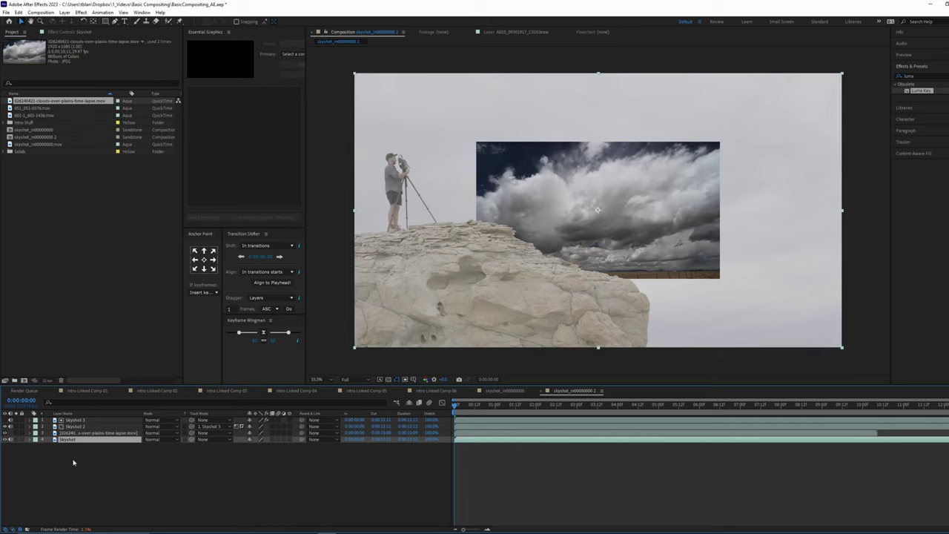
Step: Scale the cloud layer to 236% to fill the frame and lower its opacity
left_click(75, 432)
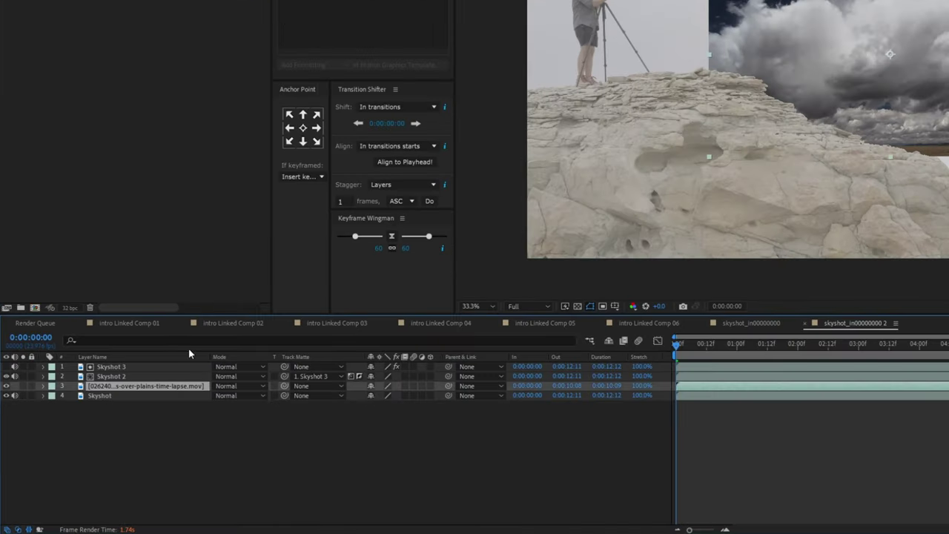
key("s")
left_click_drag(399, 395, 444, 394)
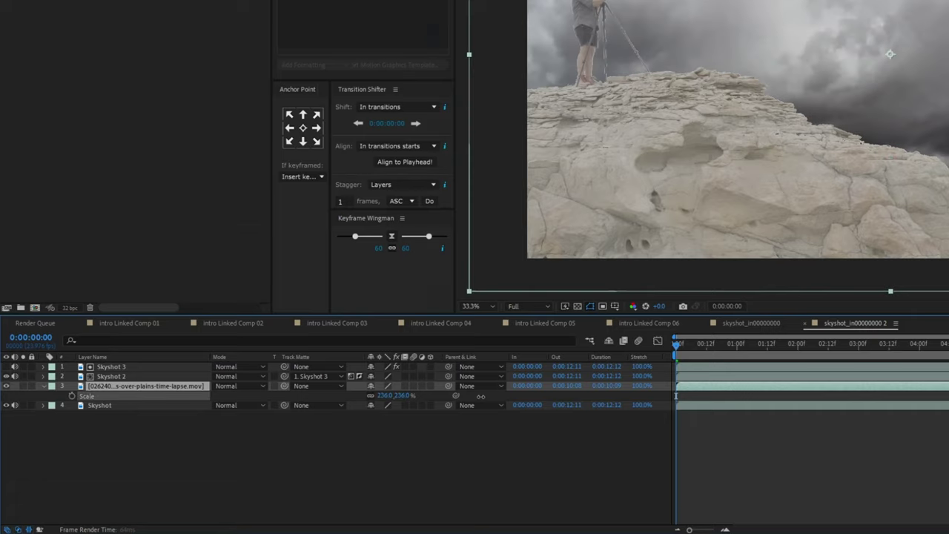
key("t")
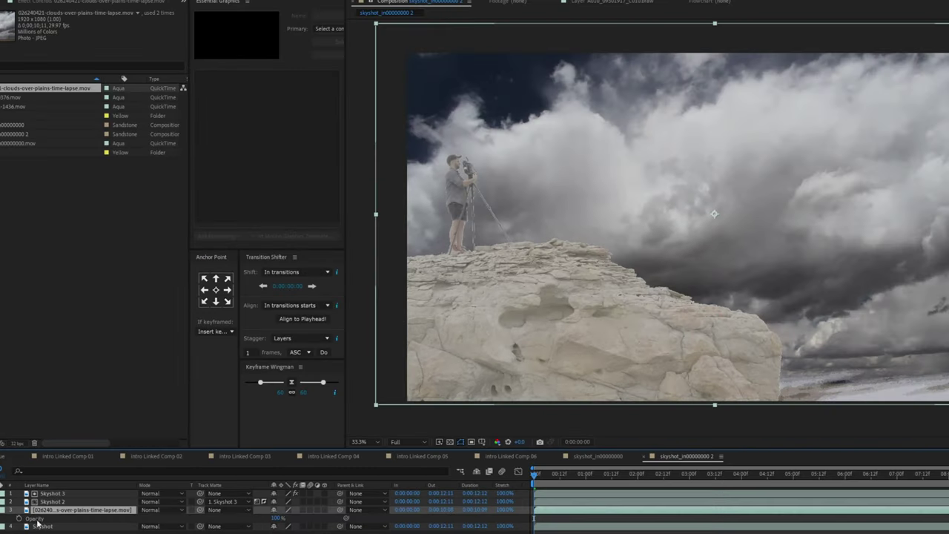
left_click_drag(261, 519, 235, 519)
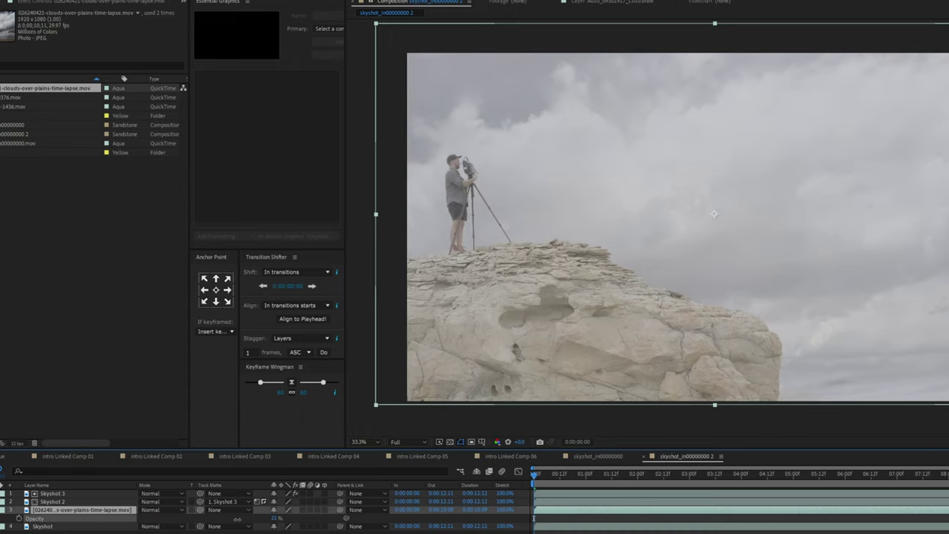
left_click_drag(237, 518, 234, 519)
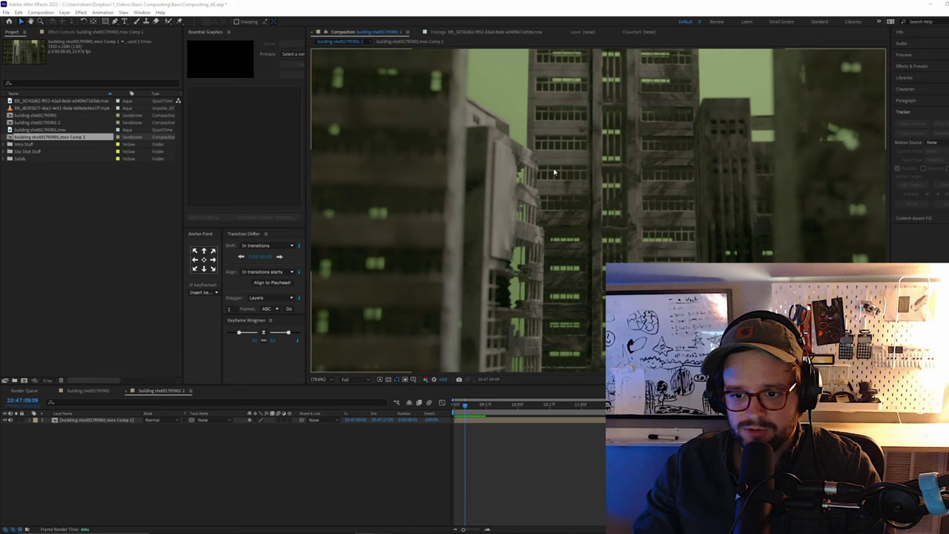
Step: Run the 3D Camera Tracker on the city footage and display its solved track points
left_click_drag(465, 404, 453, 420)
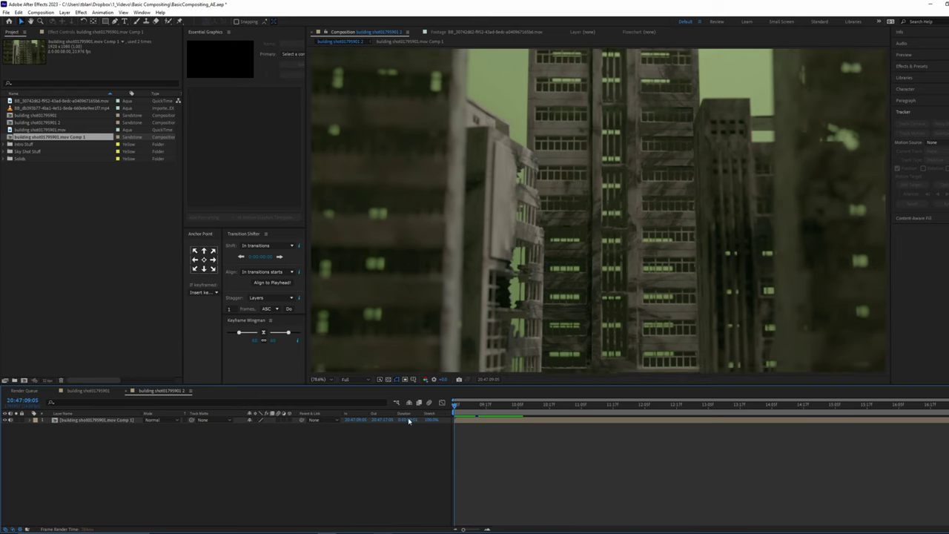
left_click(86, 421)
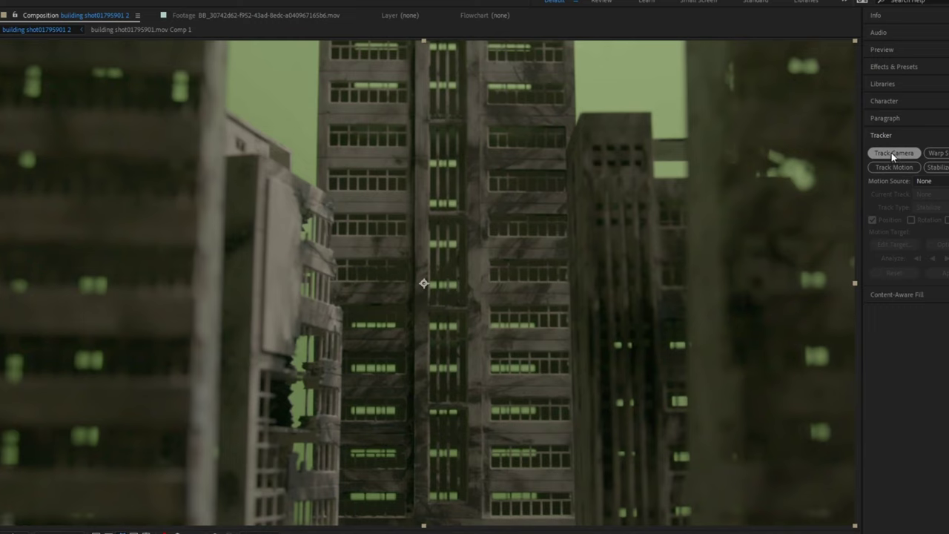
left_click(892, 153)
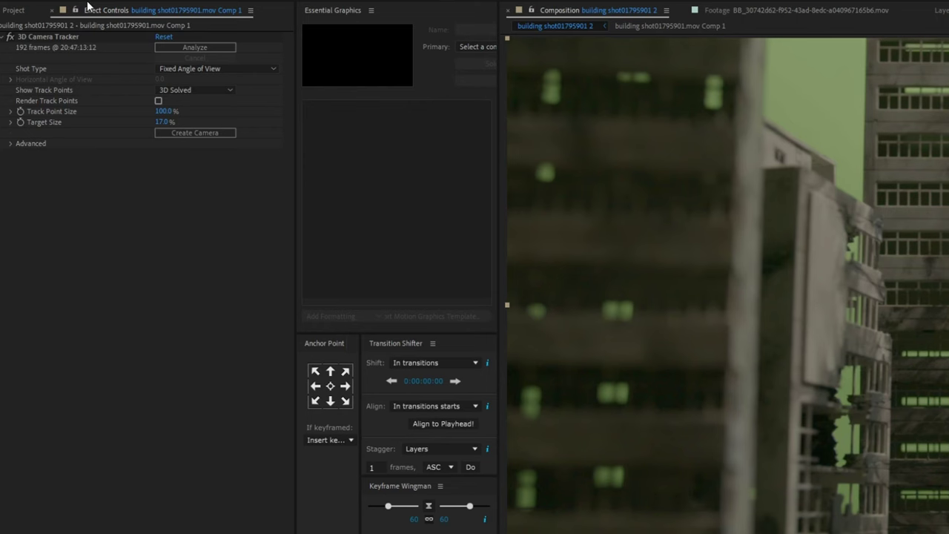
left_click(38, 38)
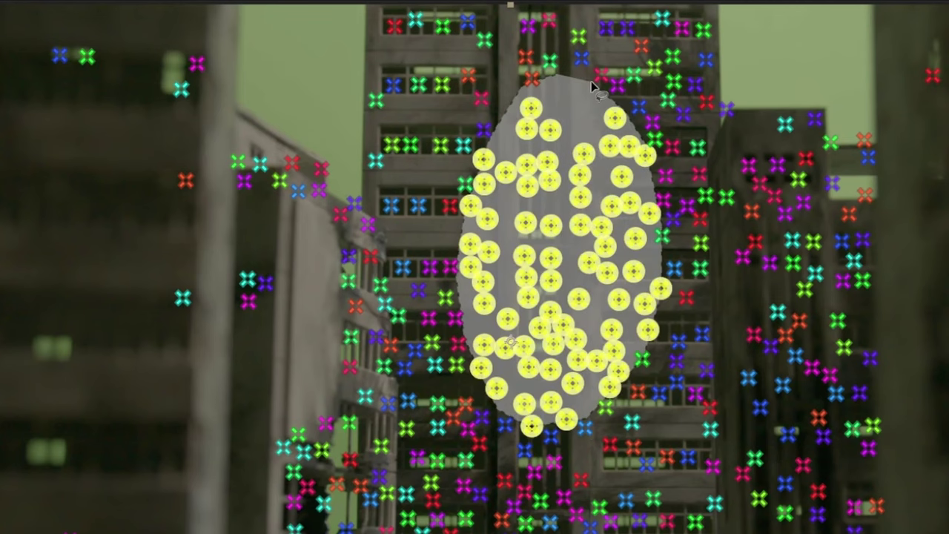
Step: Create a tracked solid and camera on the central building and rename the solid 'Back Building'
right_click(565, 276)
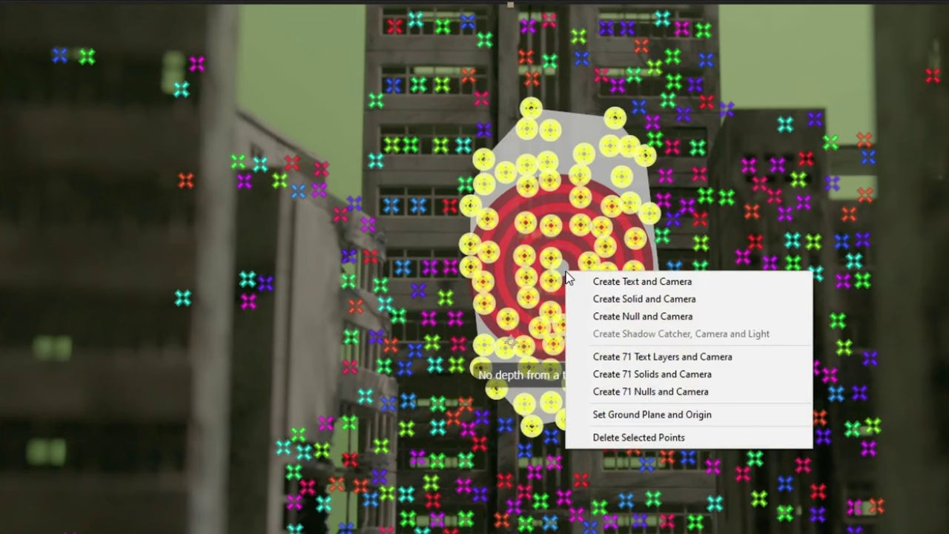
left_click(630, 299)
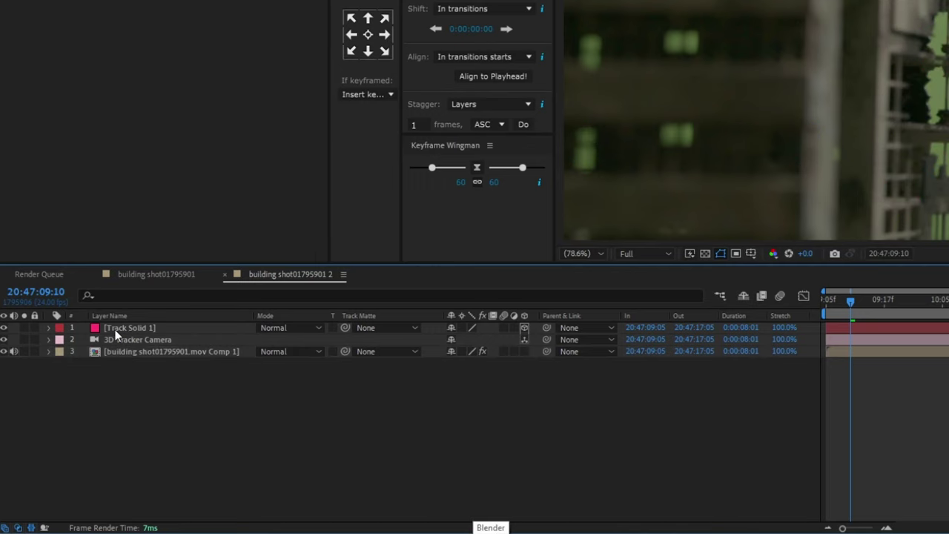
left_click(118, 328)
key("Return")
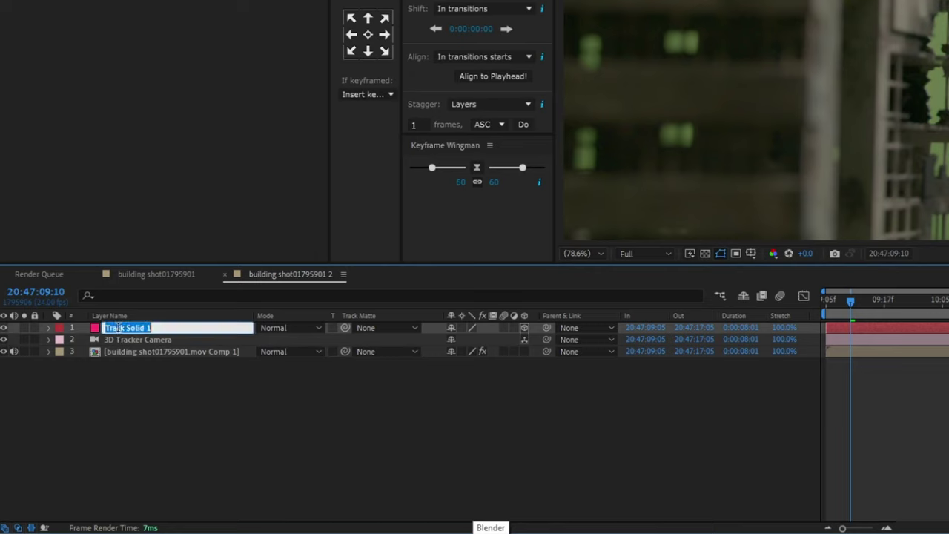
type("Back B")
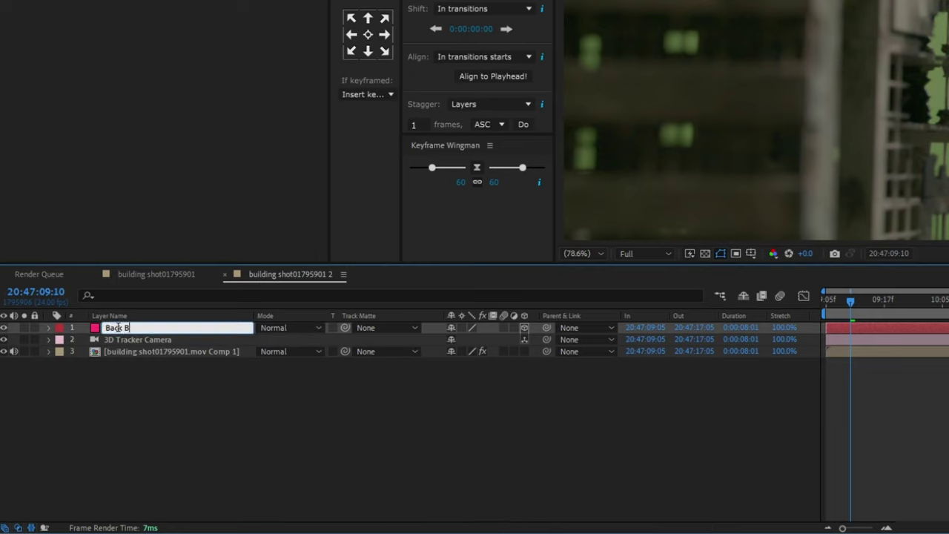
type("uilding")
key("Return")
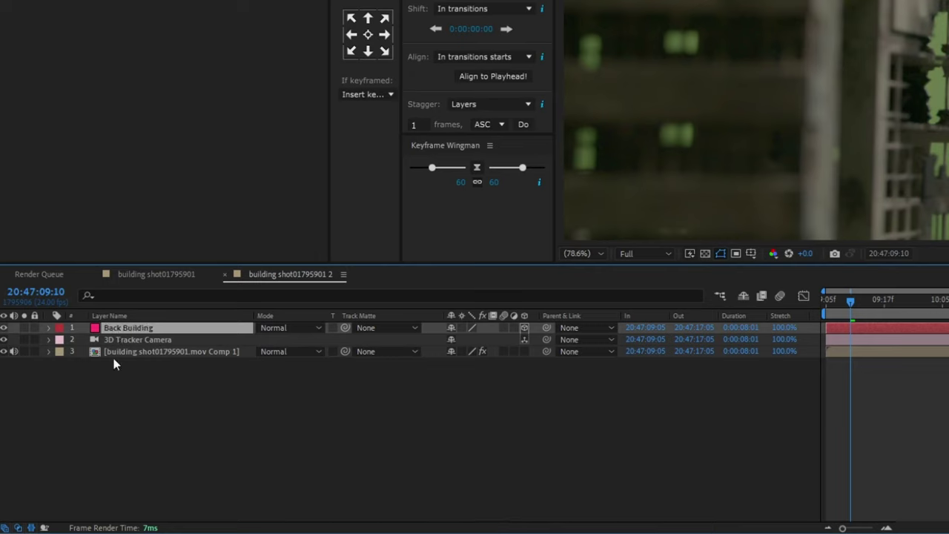
left_click(119, 353)
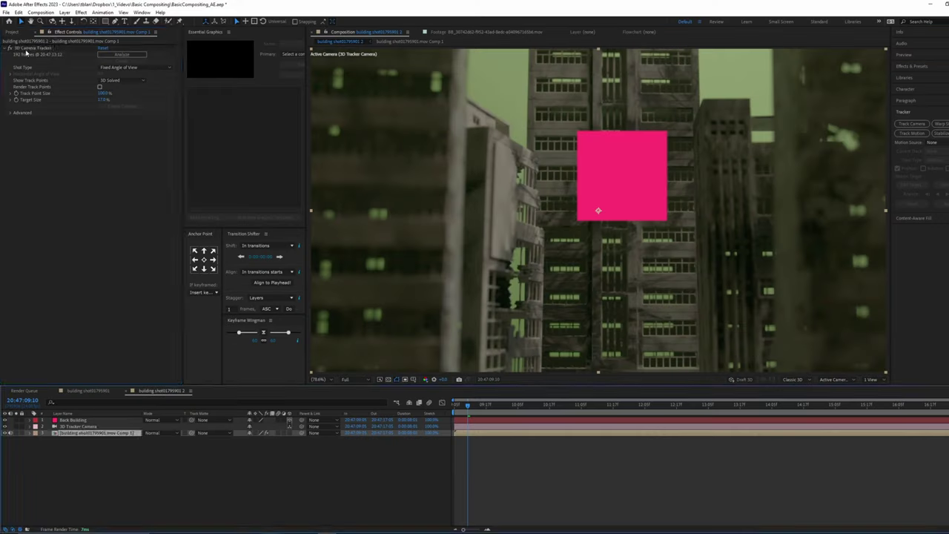
left_click(29, 49)
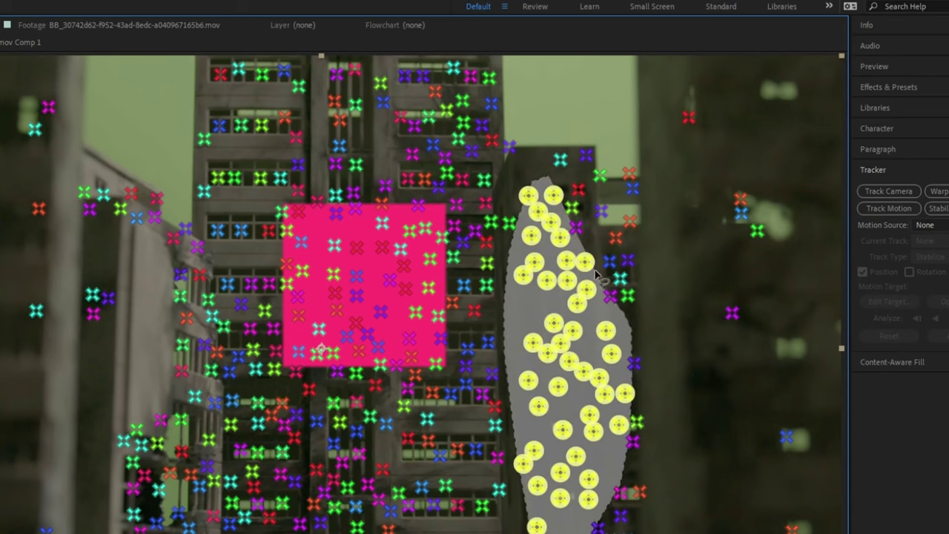
Step: Create tracked solids for the middle and front buildings from new track point selections
right_click(565, 351)
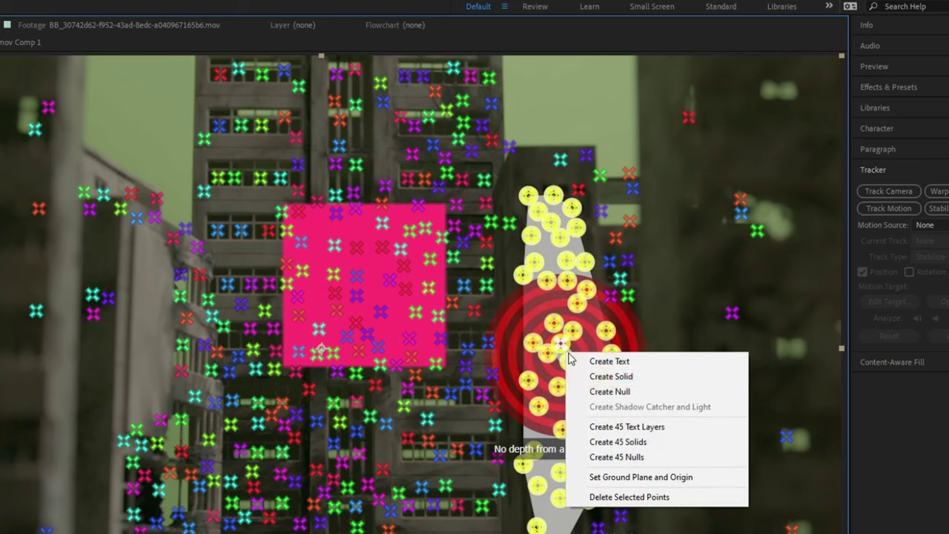
left_click(614, 376)
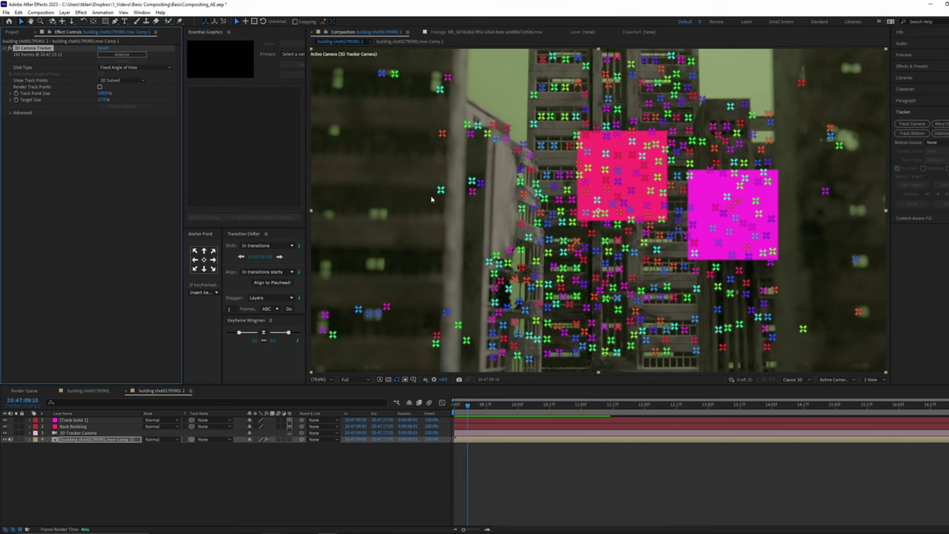
mouse_move(429, 178)
left_mouse_down()
mouse_move(312, 400)
mouse_move(408, 375)
mouse_move(452, 335)
mouse_move(447, 299)
left_mouse_up()
left_click_drag(447, 299, 453, 302)
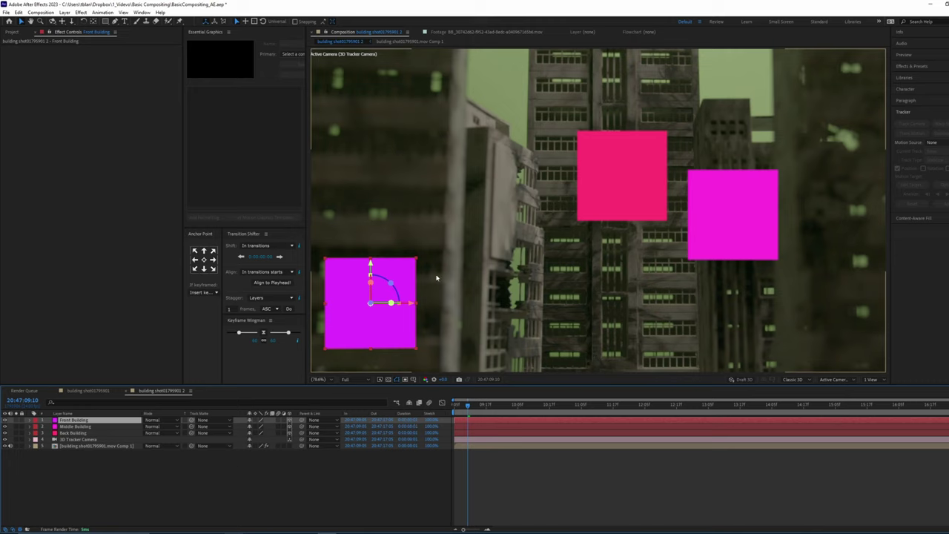
Step: Hide all three building solids and preview the smoke footage
left_click_drag(4, 420, 4, 433)
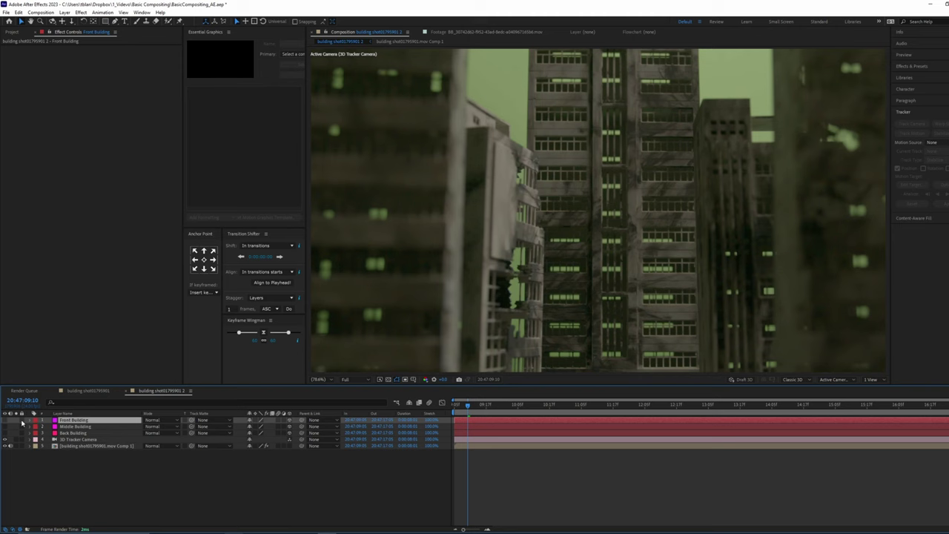
left_click(68, 485)
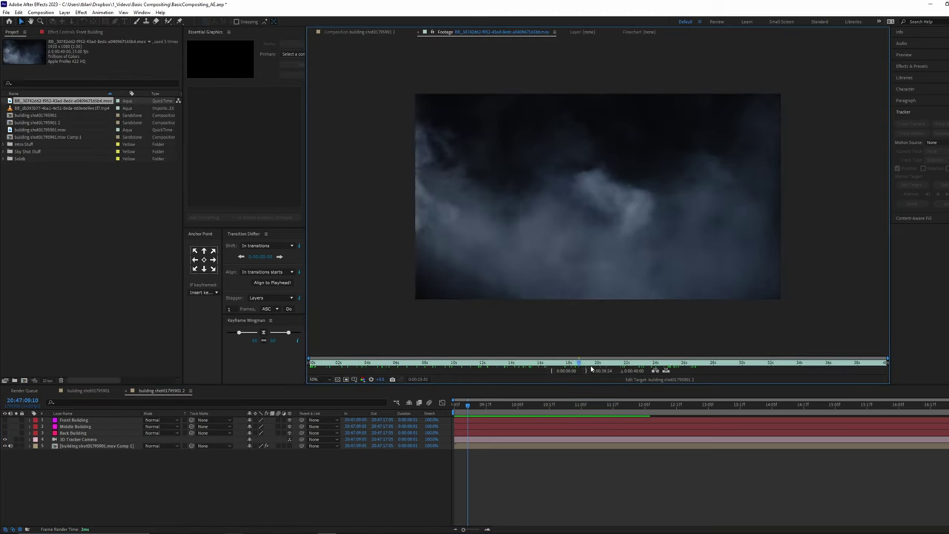
left_click_drag(579, 364, 565, 363)
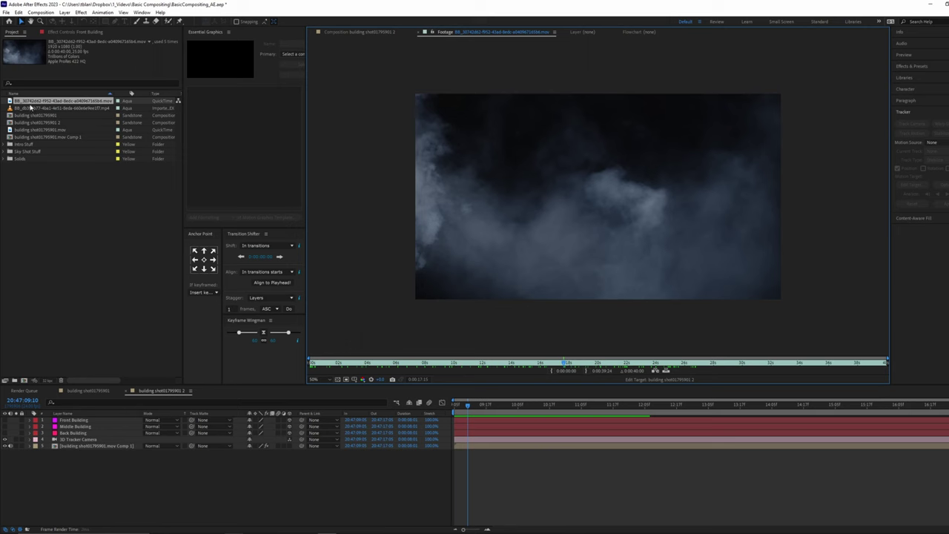
Step: Add the smoke footage to the building composition and make it a 3D layer
left_click(92, 455)
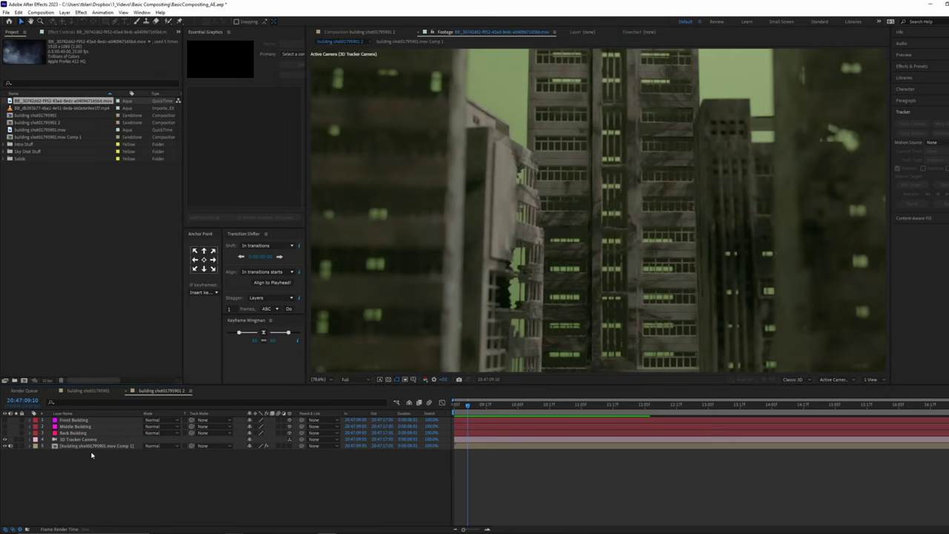
key("ctrl+slash")
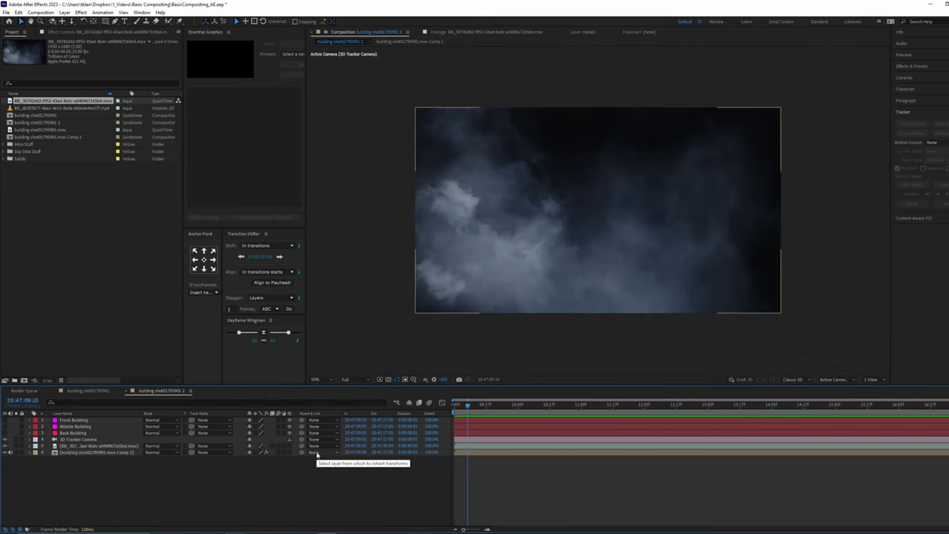
left_click(89, 445)
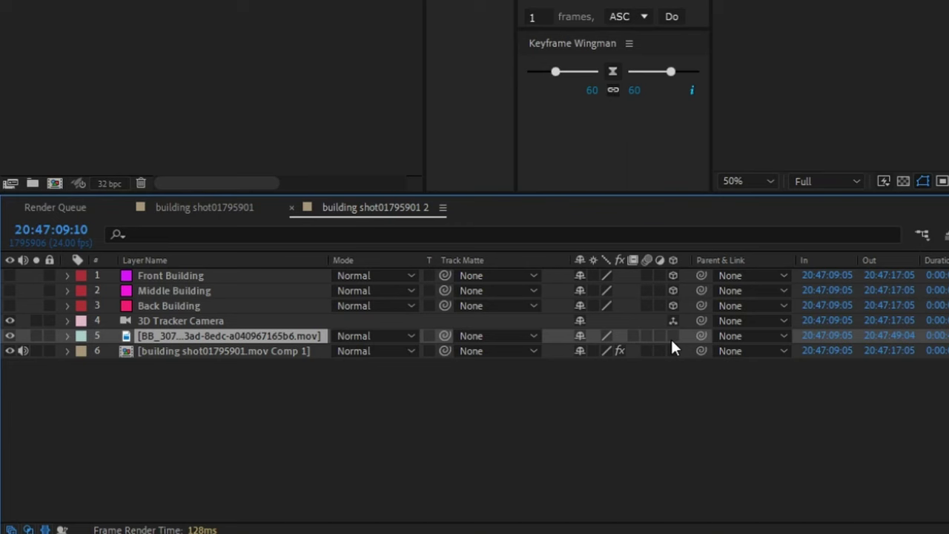
left_click(671, 335)
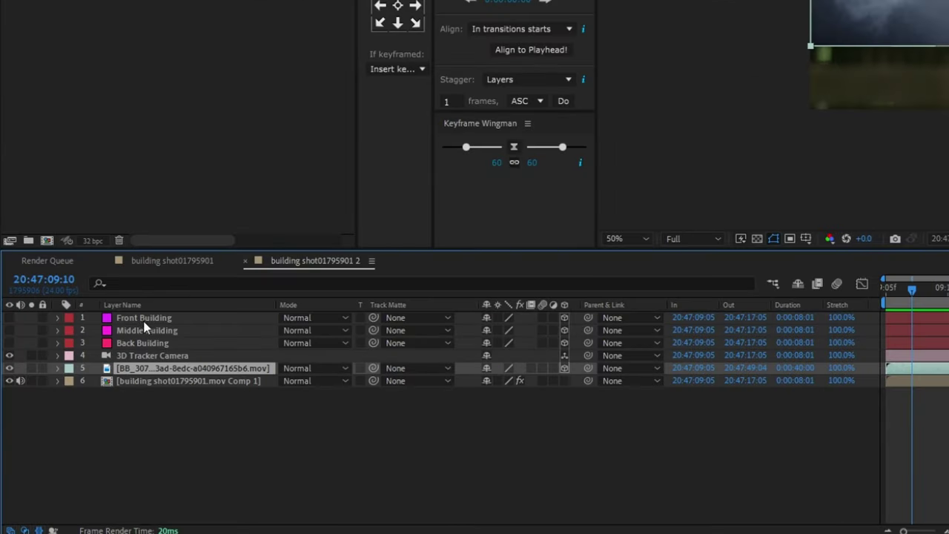
Step: Copy the Front Building's Position onto the smoke layer
left_click(138, 321)
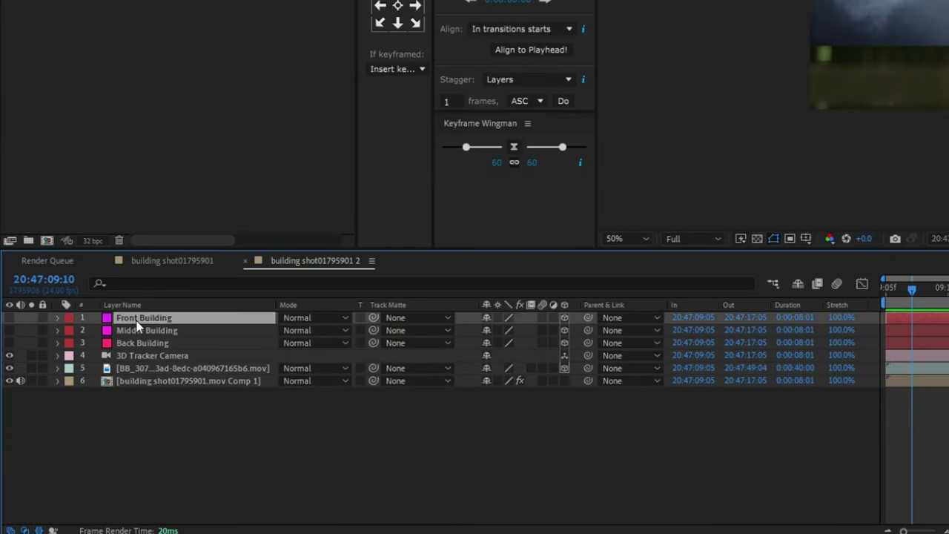
key("p")
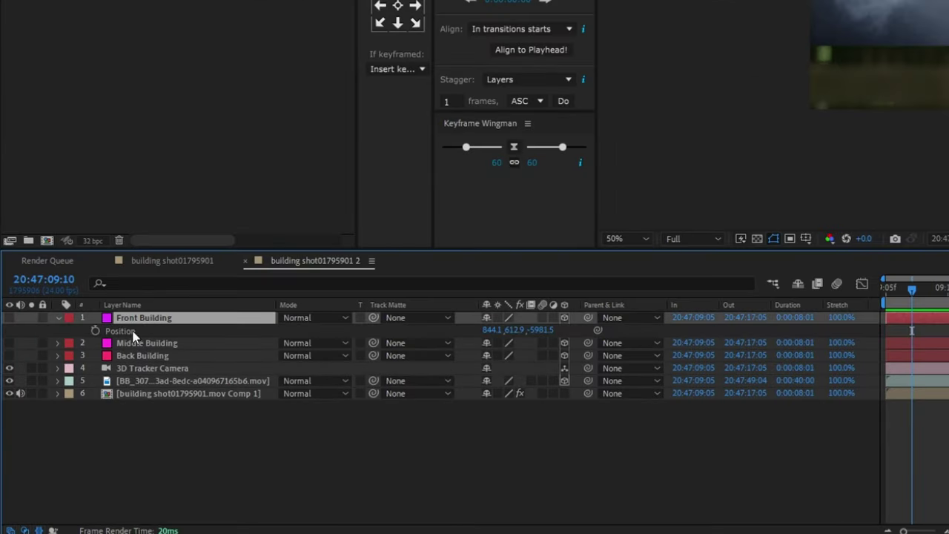
left_click(123, 334)
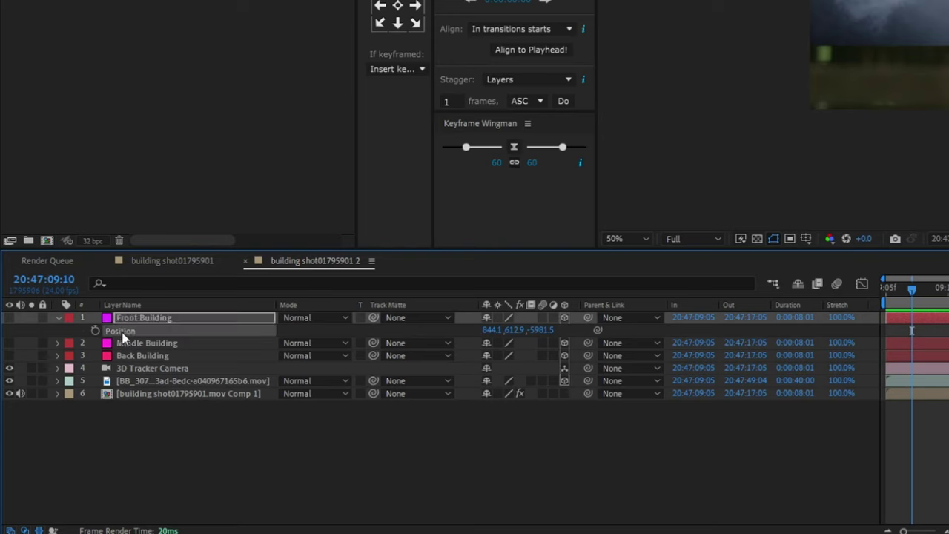
left_click(148, 383)
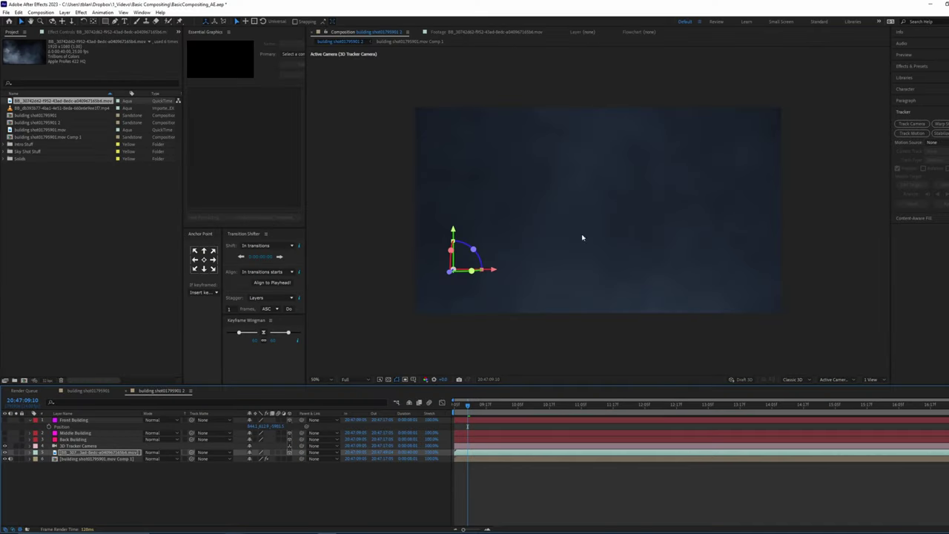
key("comma")
key("comma")
key("comma")
key("comma")
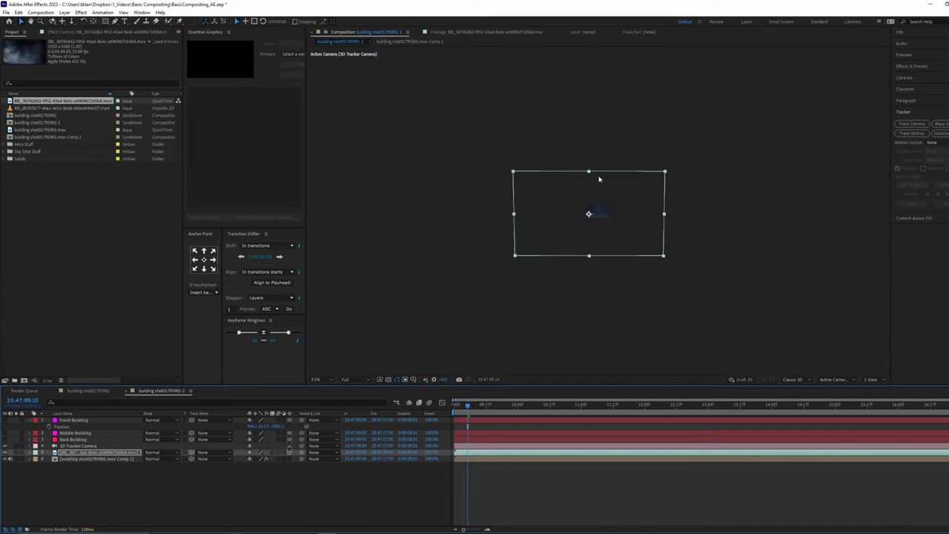
Step: Shrink the smoke layer and begin a Pen mask along its top and left side
left_click_drag(665, 173, 596, 212)
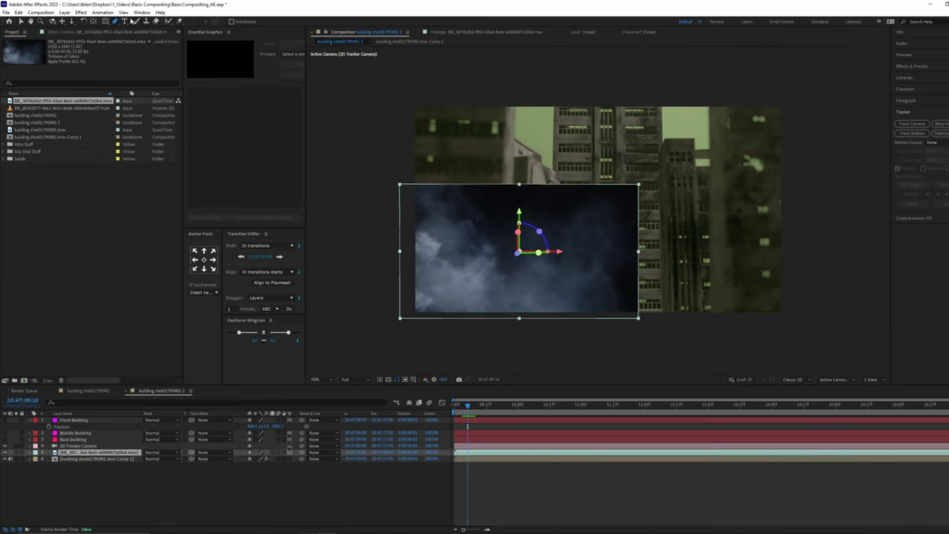
left_click(573, 208)
left_click(513, 209)
left_click_drag(465, 203, 453, 205)
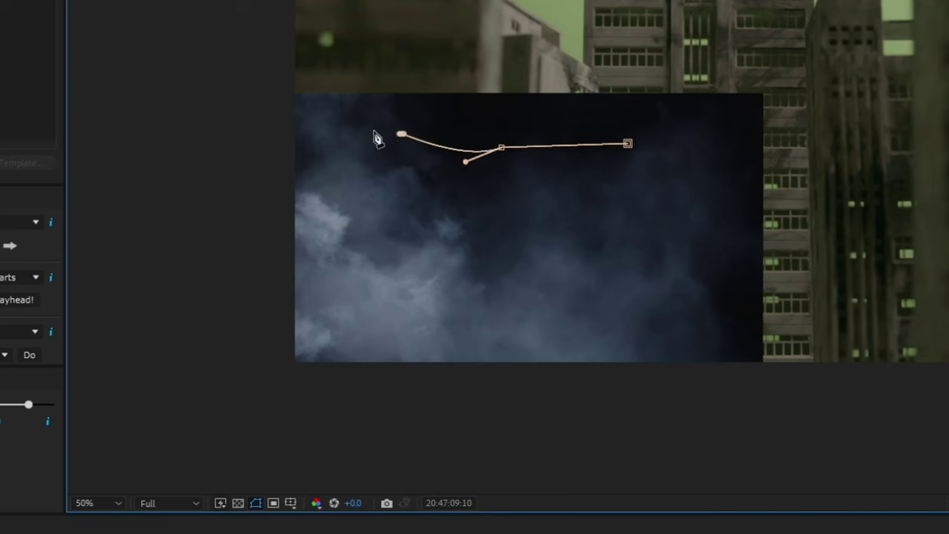
left_click(446, 206)
left_click_drag(439, 243, 437, 251)
left_click(328, 284)
left_click(320, 331)
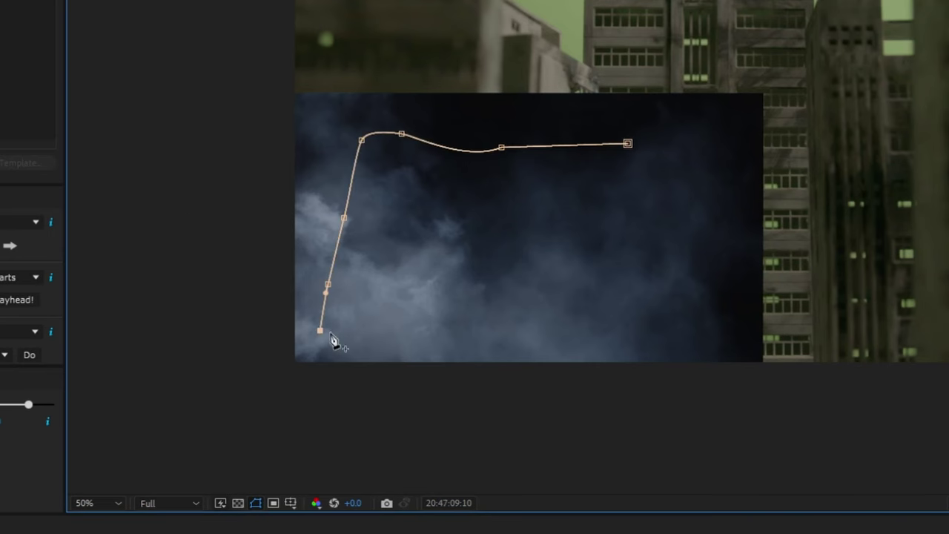
left_click(401, 331)
Step: Finish the wavy mask along the bottom and right side, closing it on its first point
left_click_drag(481, 331, 486, 335)
left_click(504, 282)
left_click_drag(541, 322, 620, 325)
left_click_drag(645, 294, 647, 291)
left_click(701, 236)
left_click(707, 178)
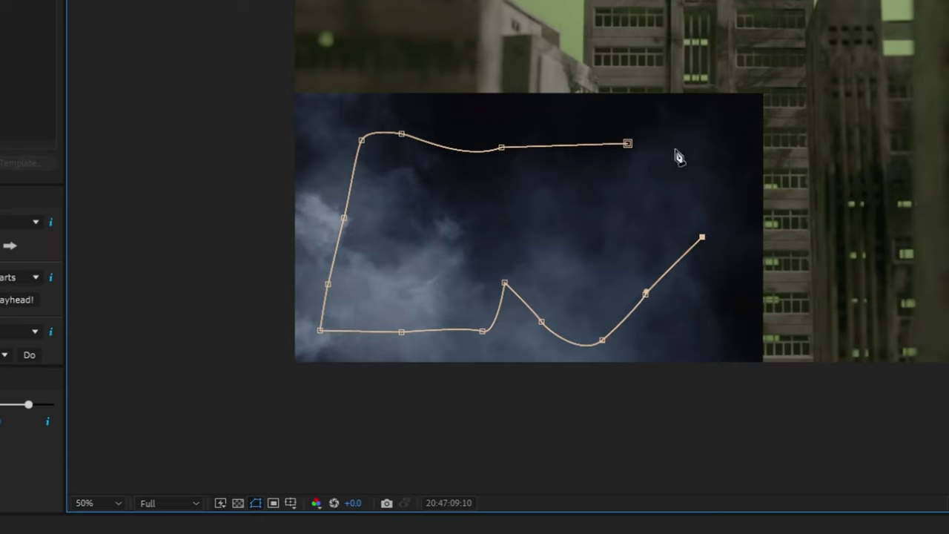
left_click_drag(675, 155, 665, 155)
left_click(628, 144)
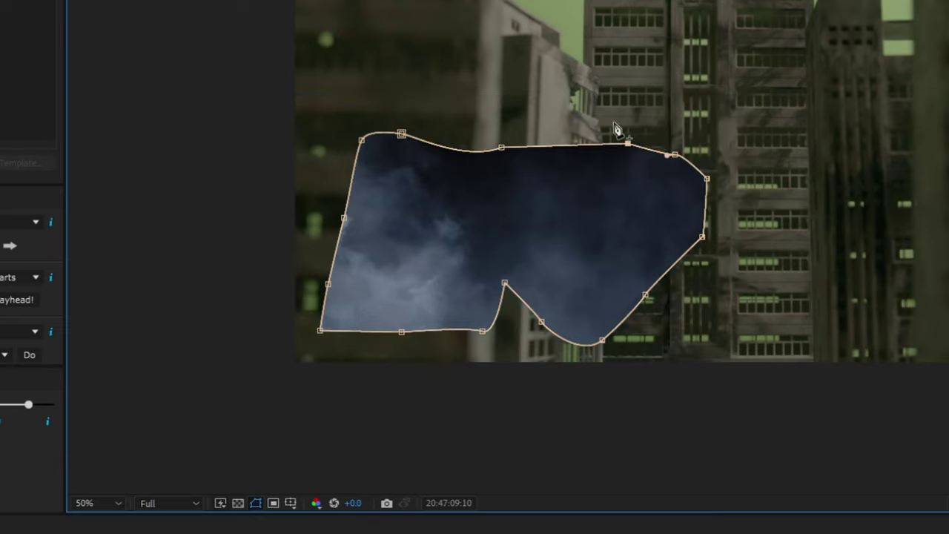
key("ctrl+shift+h")
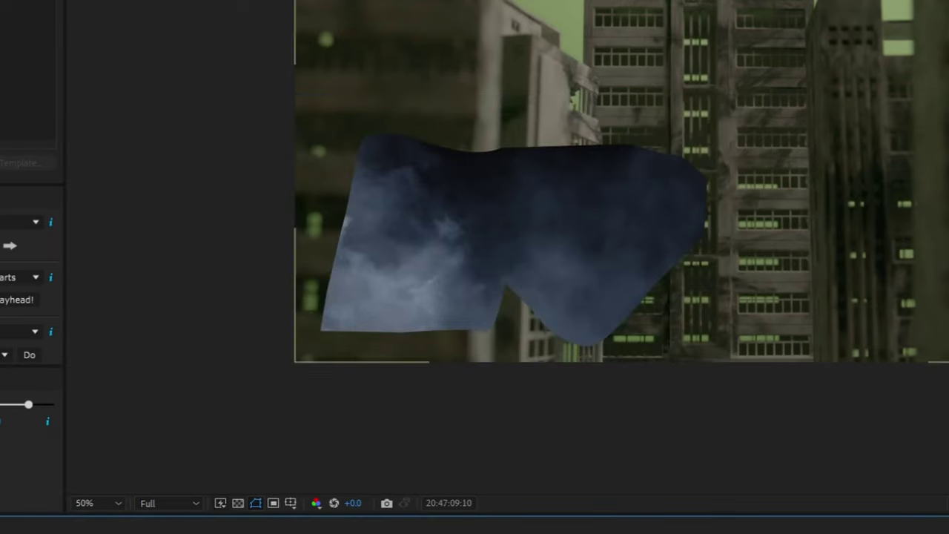
Step: Give the smoke mask a 252-pixel feather and set the layer's blend mode to Screen
key("ctrl+shift+h")
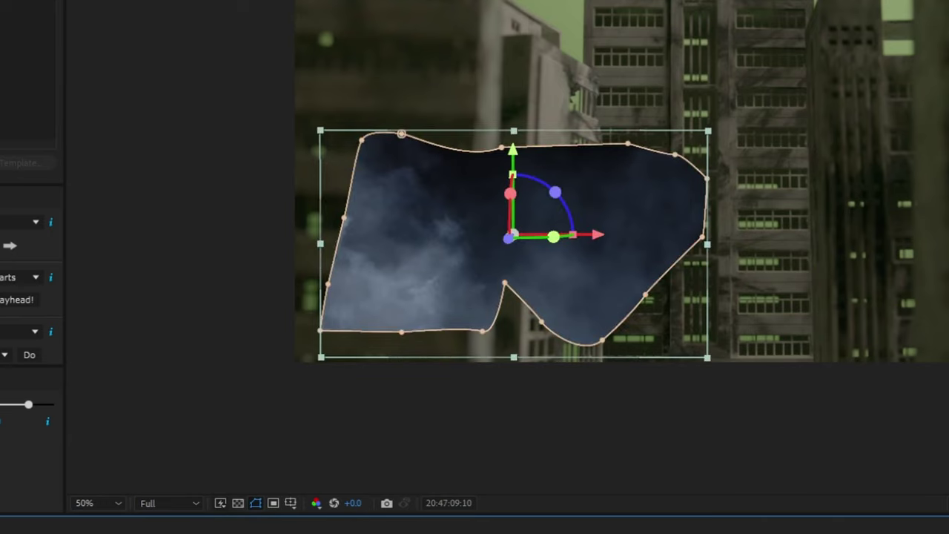
key("m")
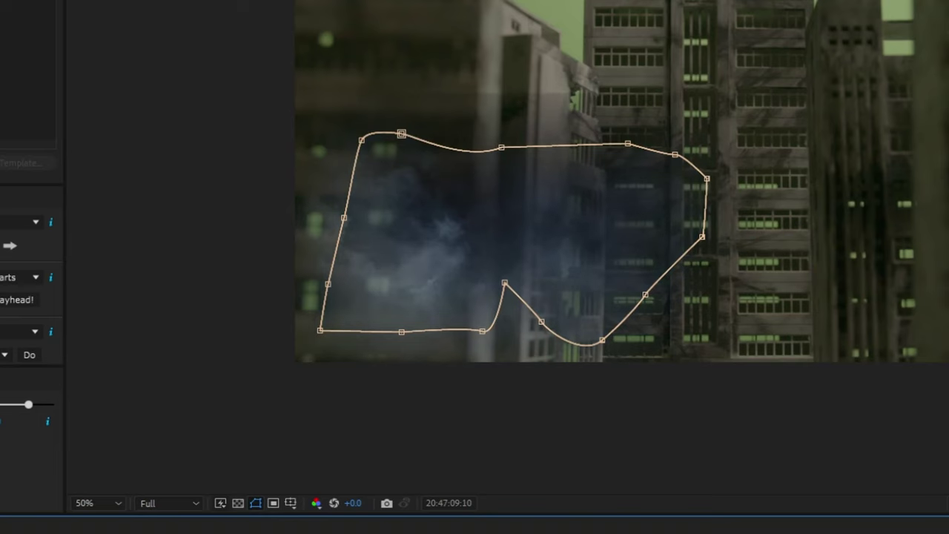
key("period")
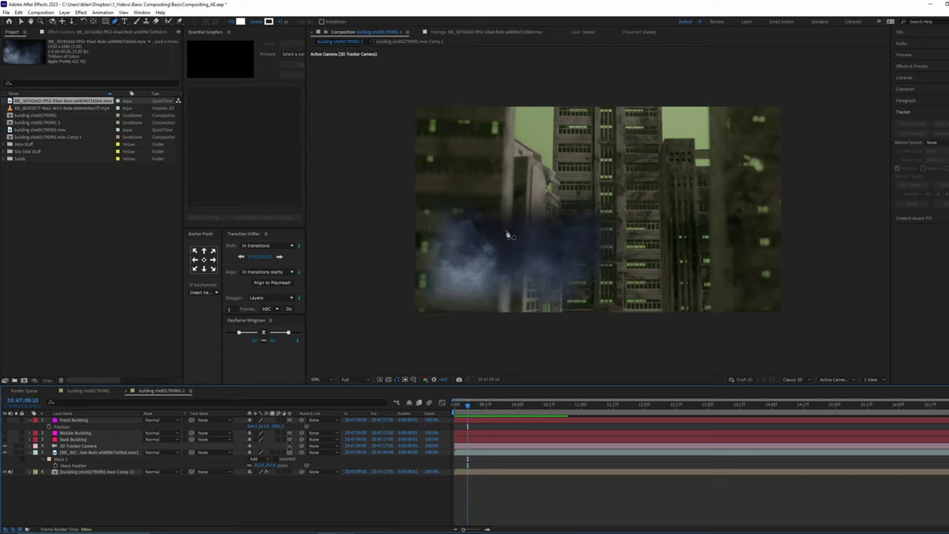
left_click(163, 454)
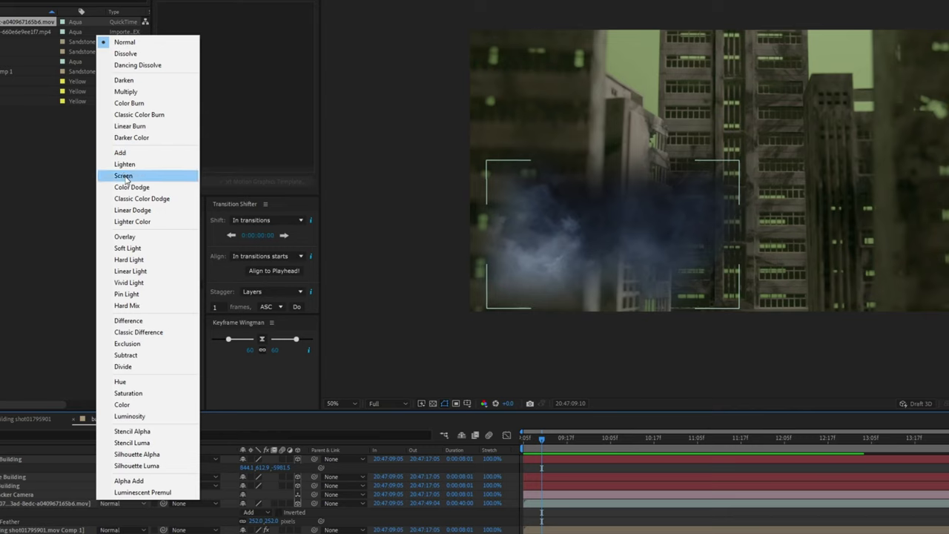
left_click(123, 176)
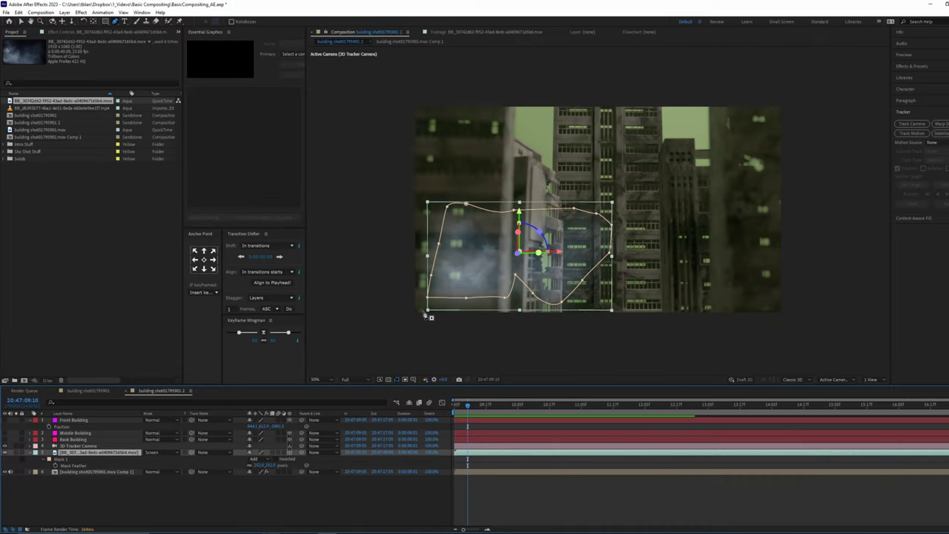
Step: Enlarge the fog mask toward the lower left and shift it slightly left
left_click(22, 21)
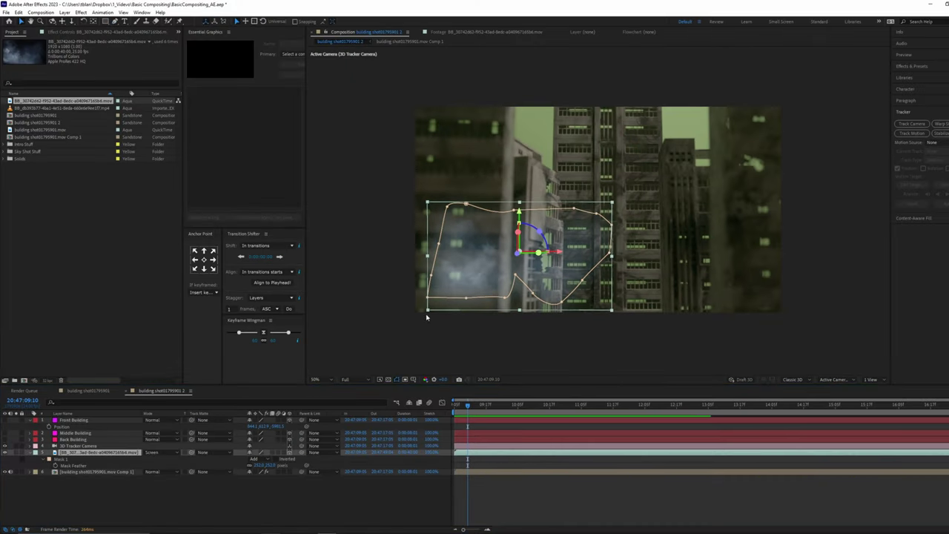
left_click_drag(428, 314, 403, 330)
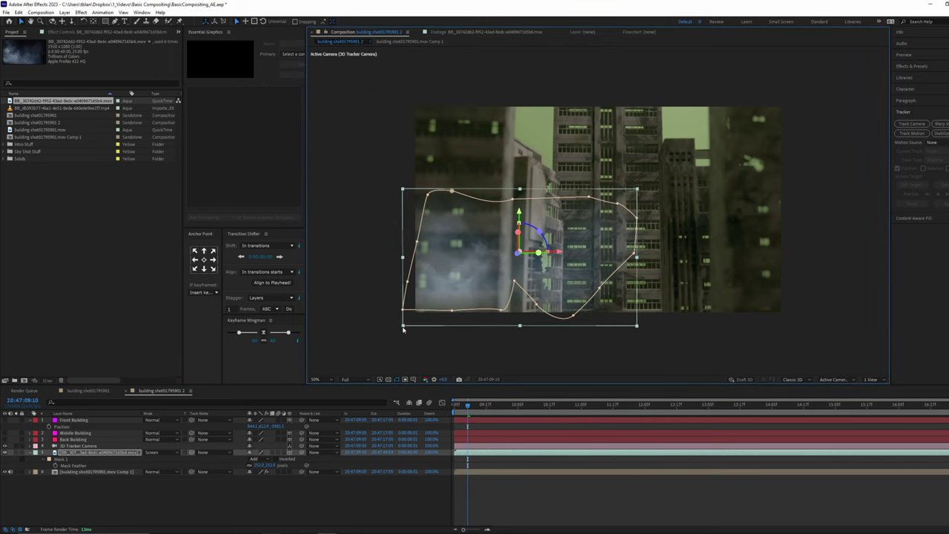
mouse_move(491, 254)
left_mouse_down()
mouse_move(472, 253)
mouse_move(479, 255)
left_mouse_up()
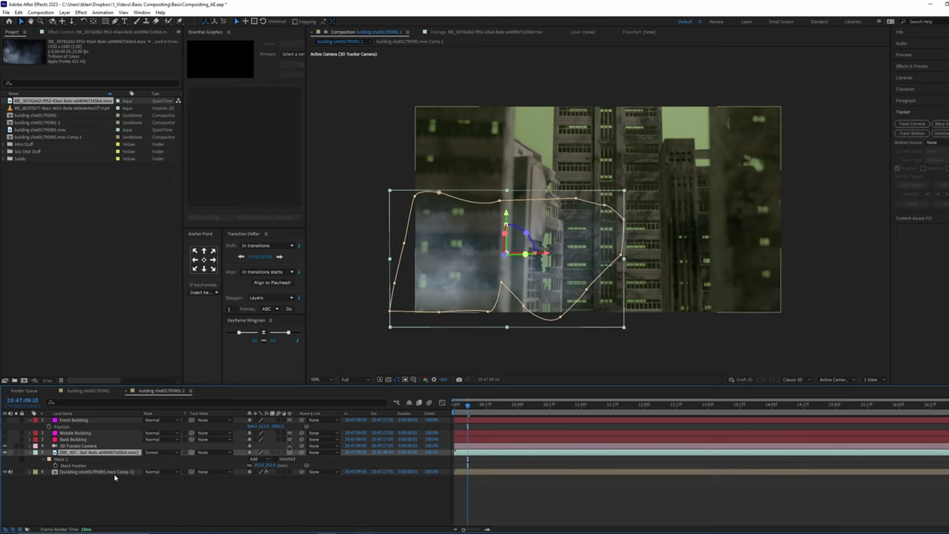
Step: Duplicate the fog layer, place the copy upper right rotated 180° and enlarged, then duplicate again
key("ctrl+d")
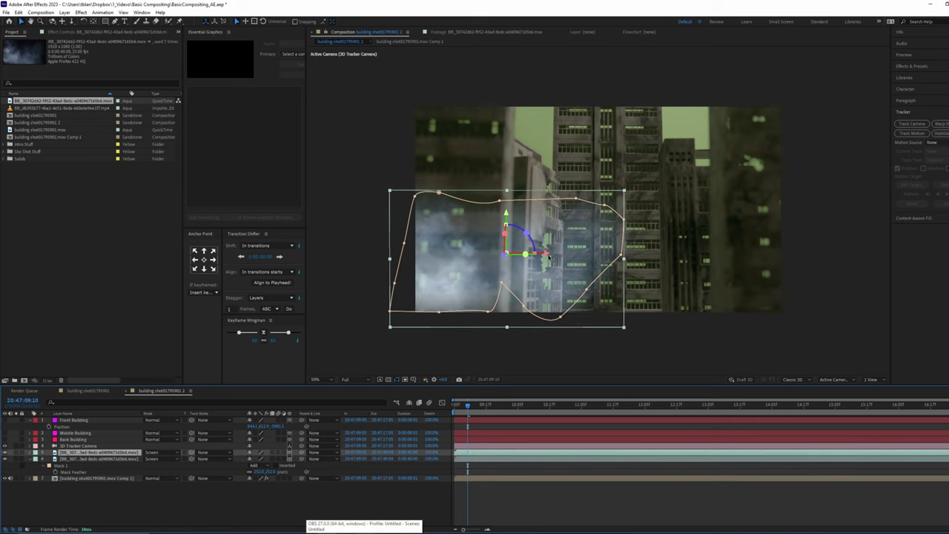
left_click_drag(548, 257, 781, 233)
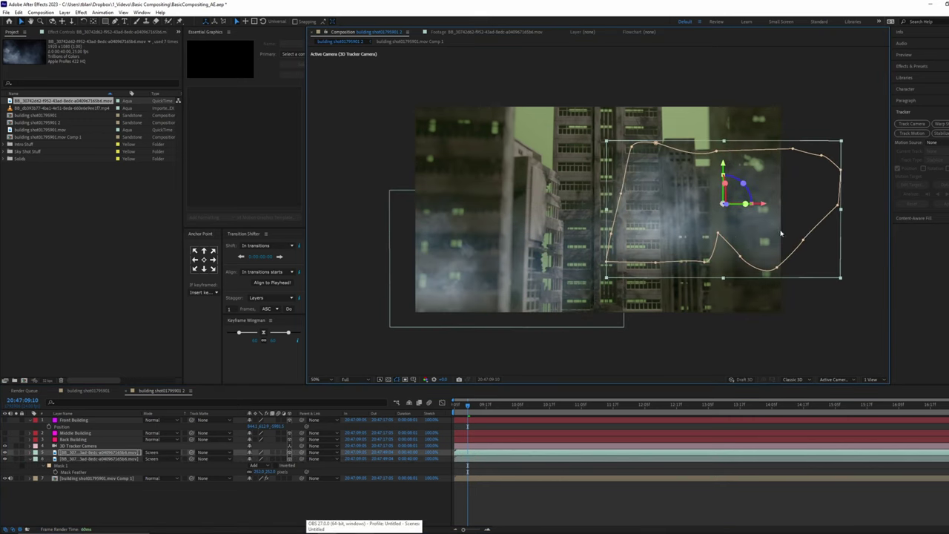
left_click_drag(745, 185, 727, 206)
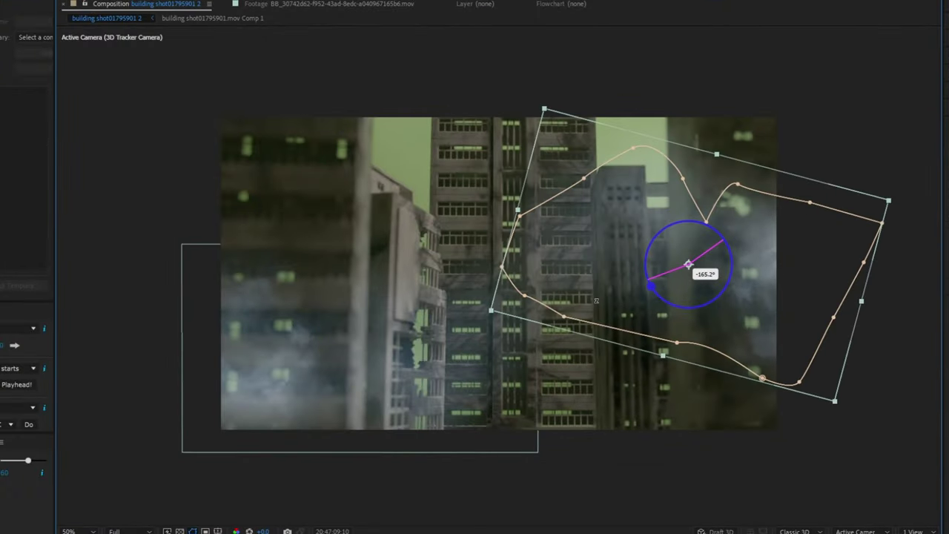
left_click_drag(596, 301, 602, 321)
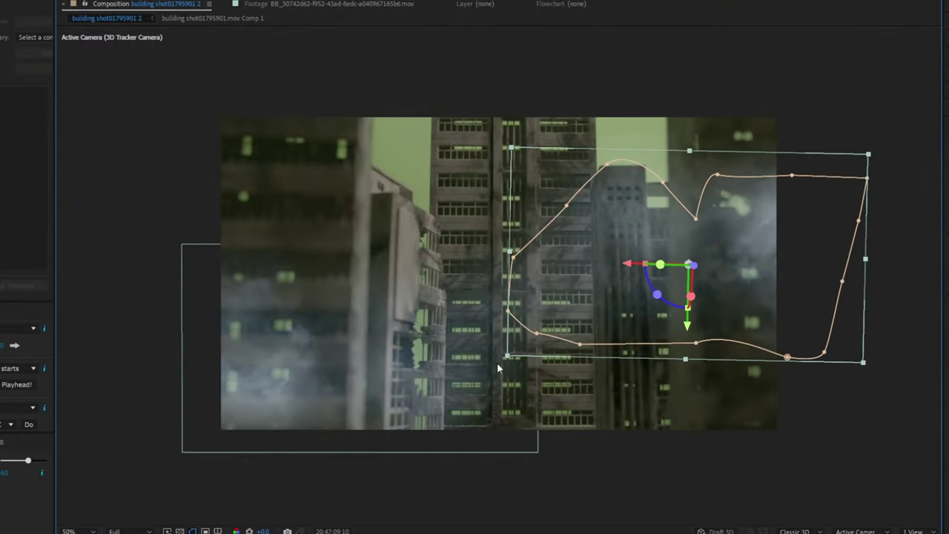
left_click_drag(496, 363, 430, 397)
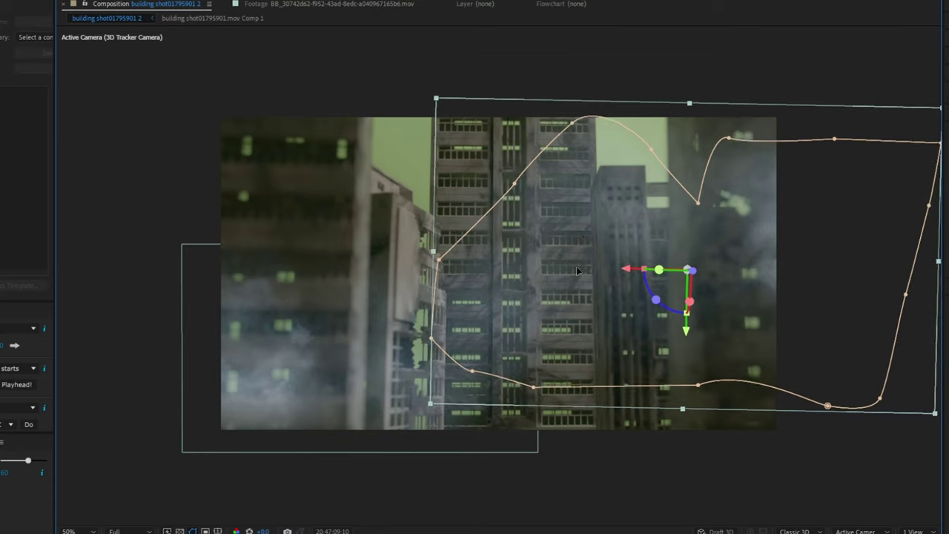
left_click_drag(576, 266, 535, 314)
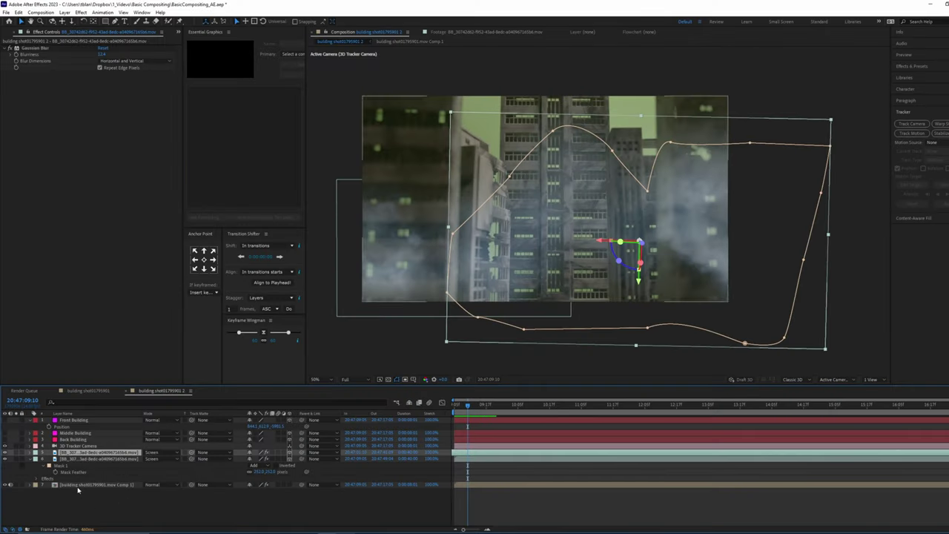
key("ctrl+d")
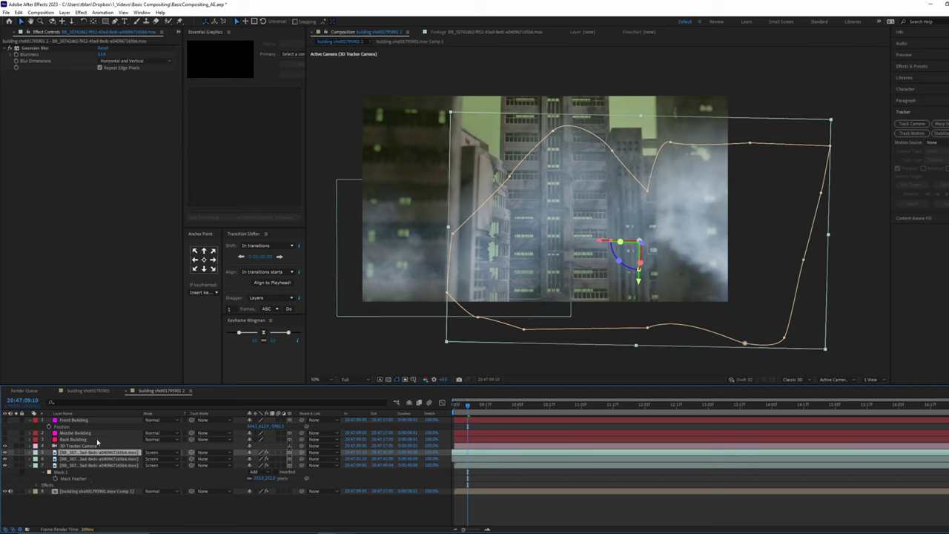
Step: Copy the Back Building's Position onto the fog copy in layer 5
left_click(83, 440)
key("p")
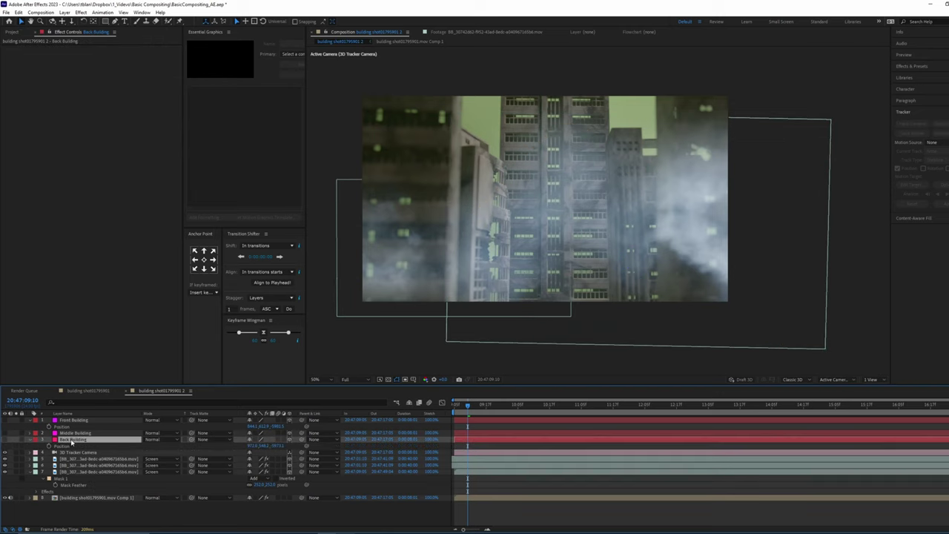
key("Return")
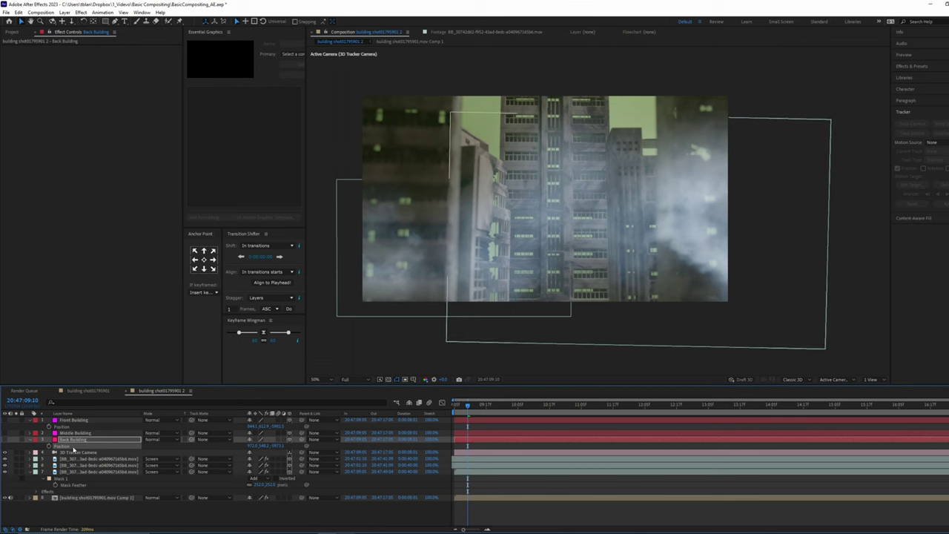
left_click(74, 459)
key("p")
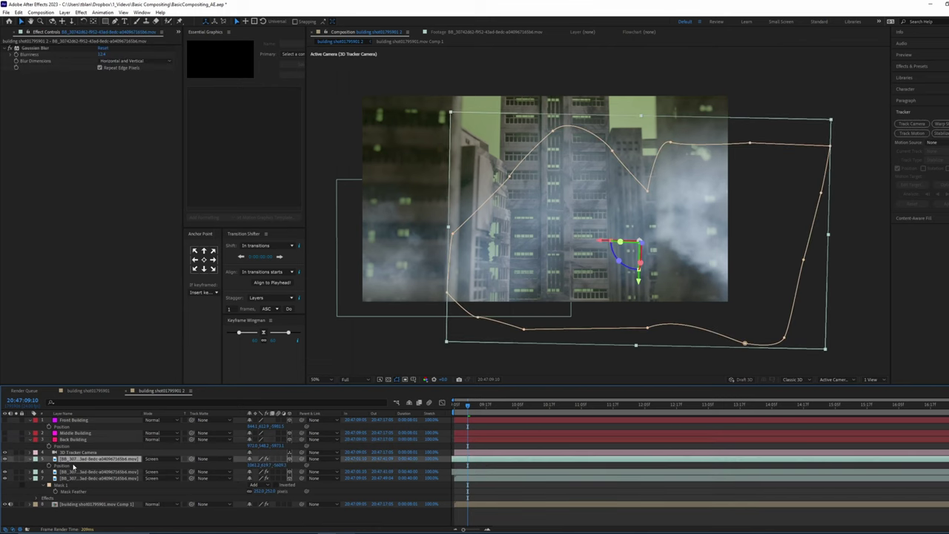
key("ctrl+v")
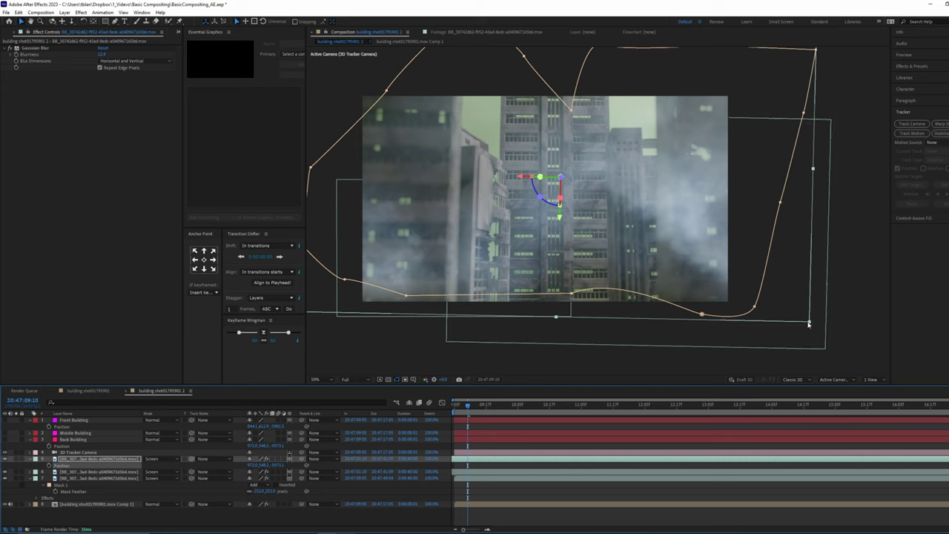
Step: Rotate the fog copy about 90° on Z and play back the shot to preview the fog
left_click(758, 277)
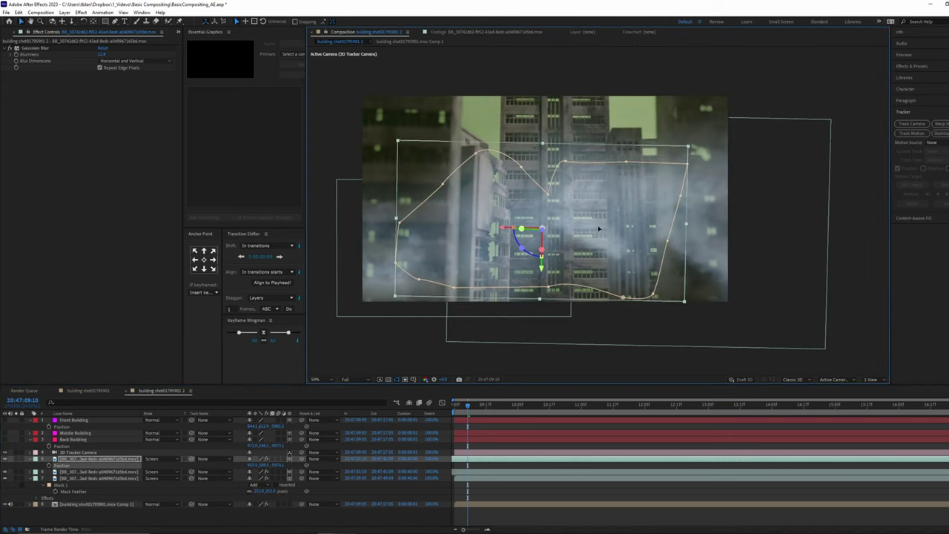
key("r")
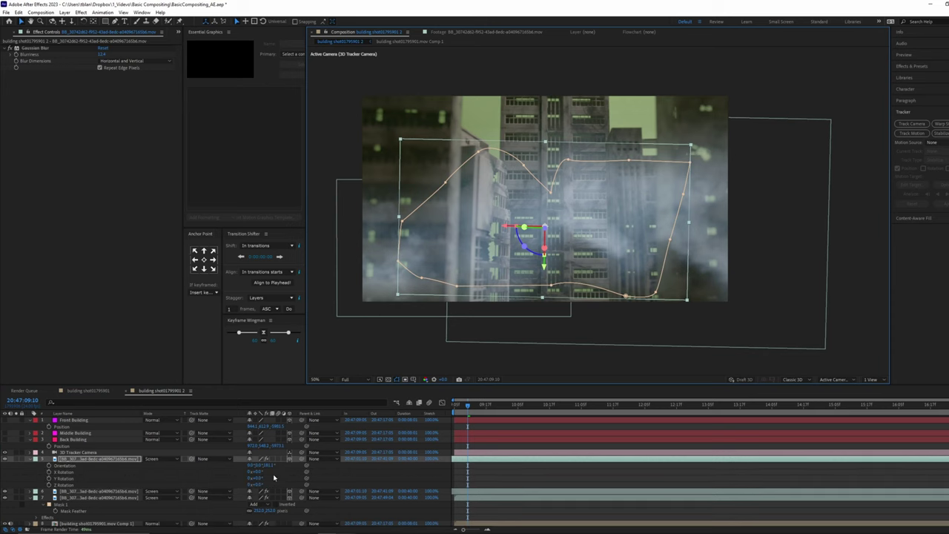
left_click_drag(268, 465, 322, 472)
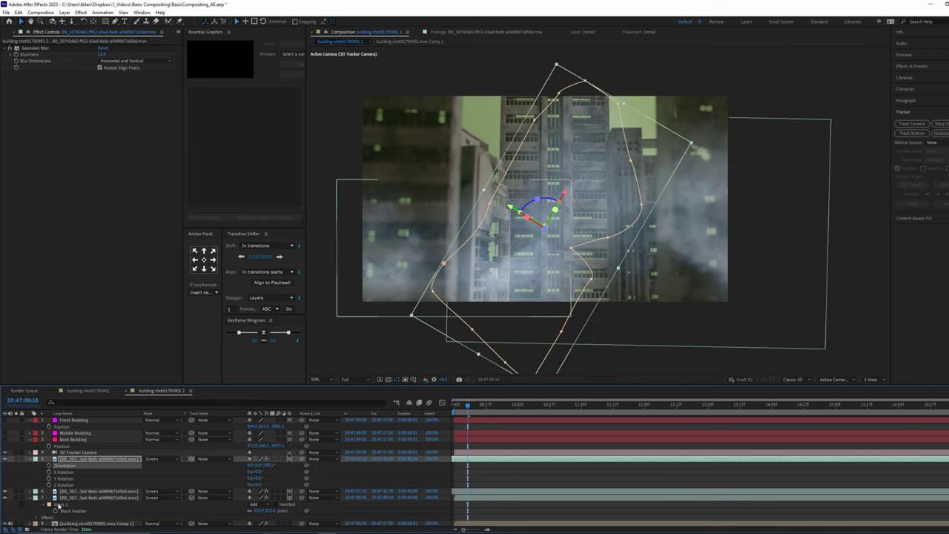
key("space")
scroll(693, 219, "up", 2)
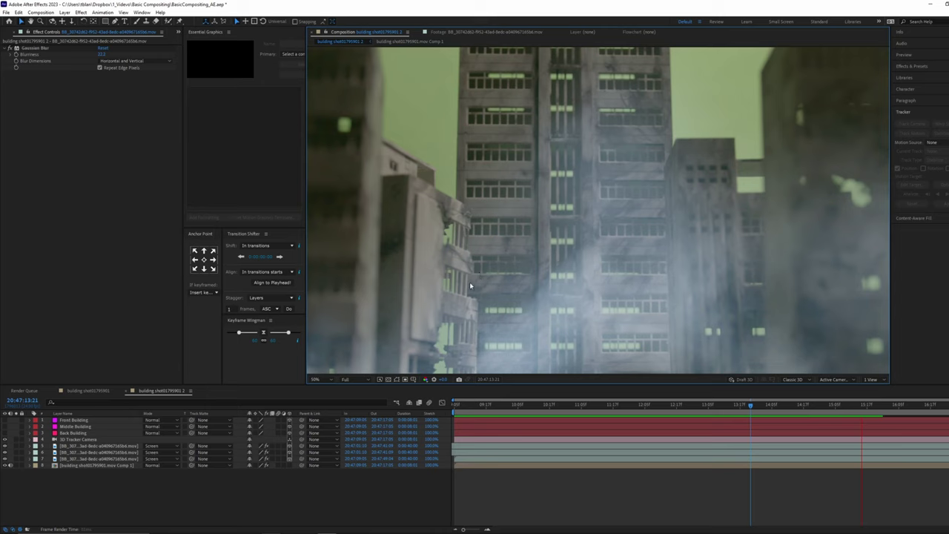
key("space")
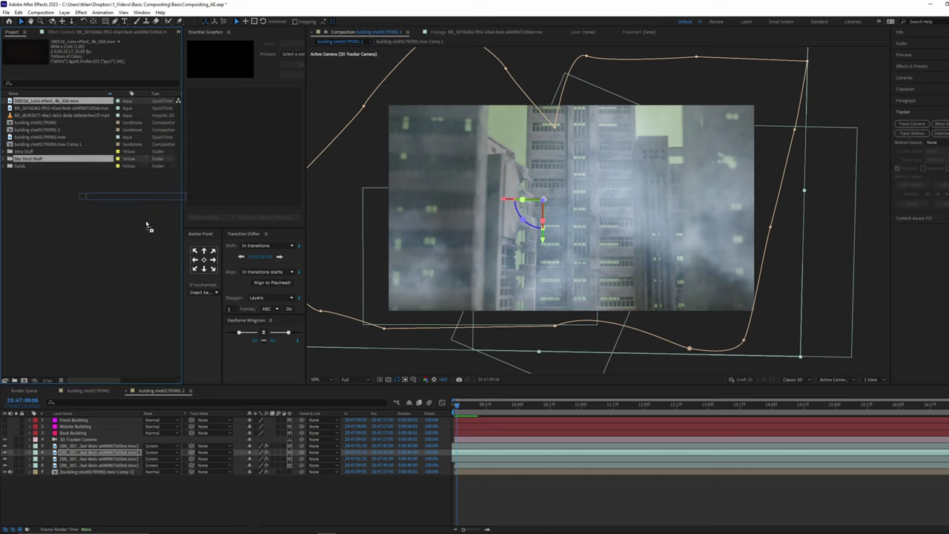
Step: Replace the layer 6 fog copy's footage with 200116_Lens effect_4k_026.mov and solo that layer
key("ctrl+alt+slash")
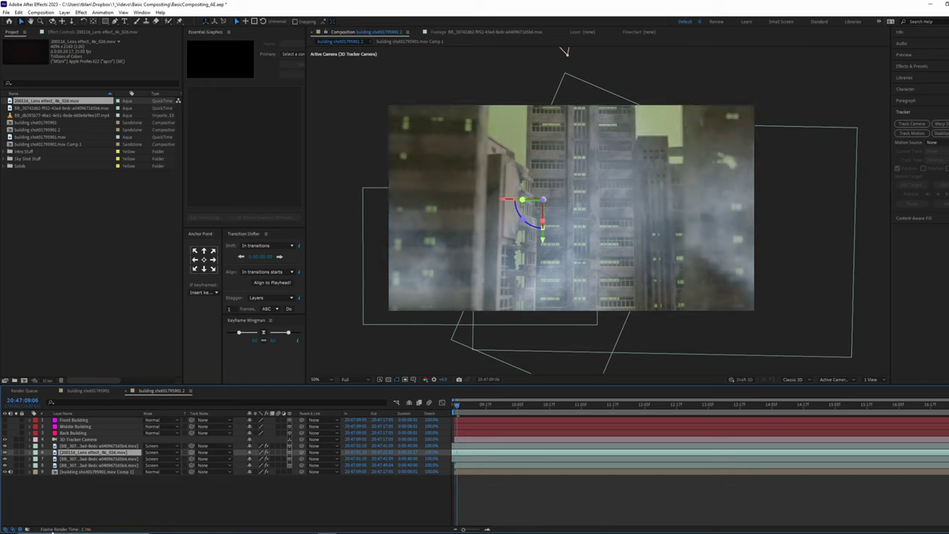
left_click(16, 451)
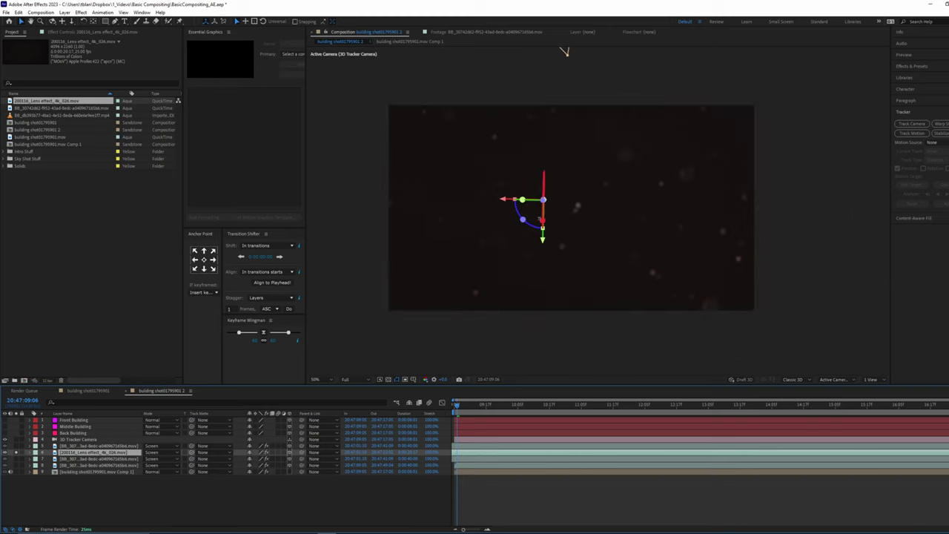
scroll(417, 275, "down", 4)
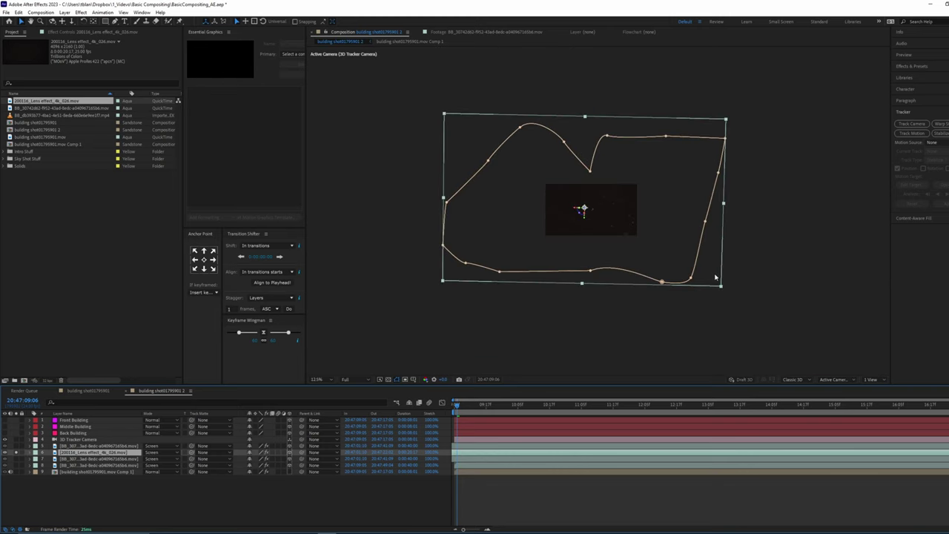